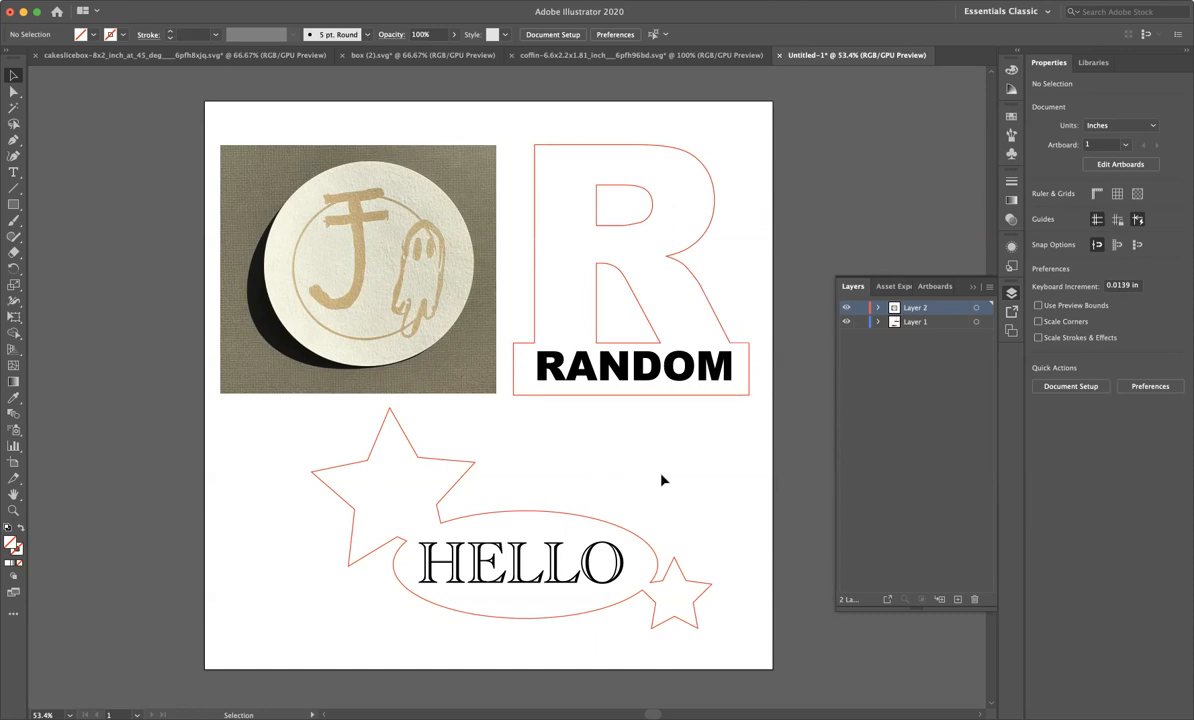
- Start a new document measured in inches, with a width of 8 in and a height of 8 in
{"action": "key", "text": "super+n"}
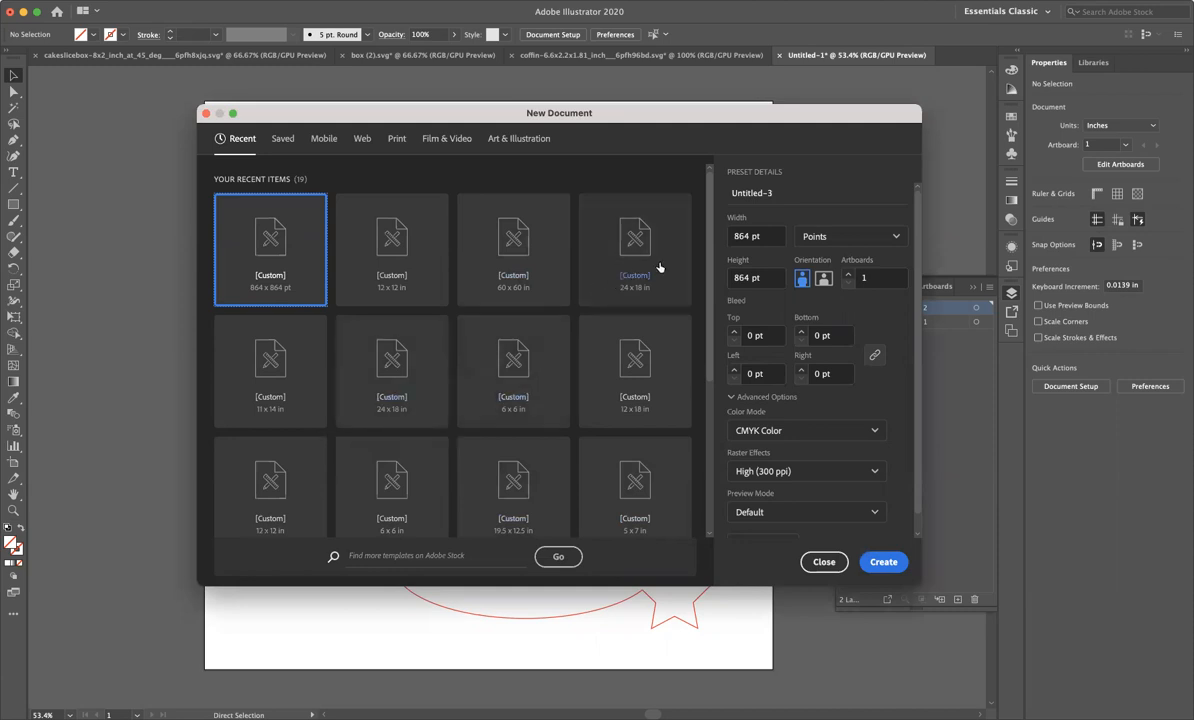
{"action": "left_click", "coordinate": [808, 236]}
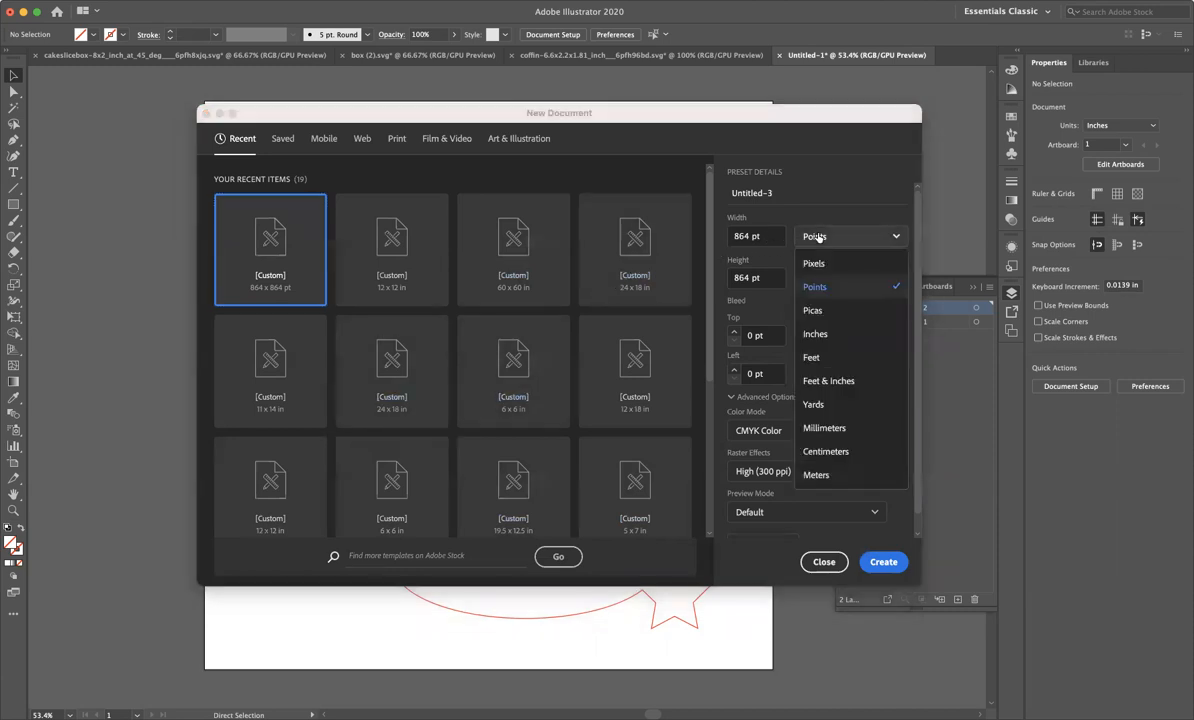
{"action": "left_click", "coordinate": [815, 334]}
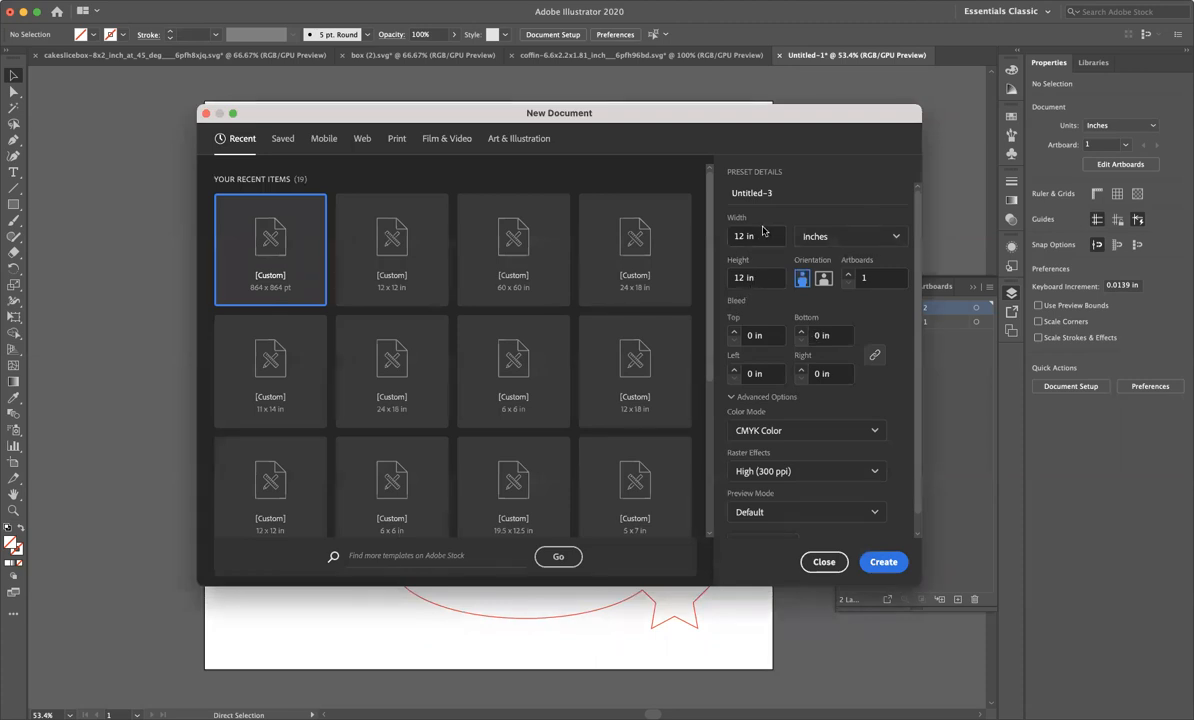
{"action": "left_click", "coordinate": [760, 237]}
{"action": "type", "text": "8"}
{"action": "key", "text": "Tab"}
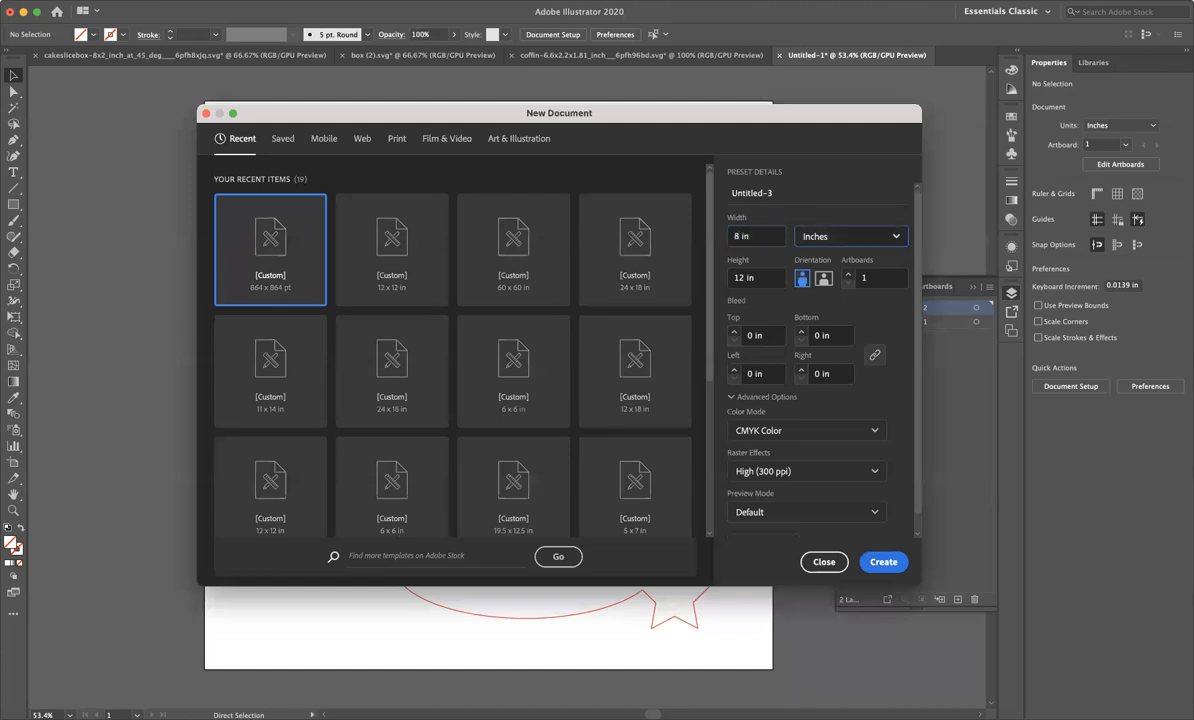
{"action": "double_click", "coordinate": [740, 278]}
{"action": "type", "text": "8"}
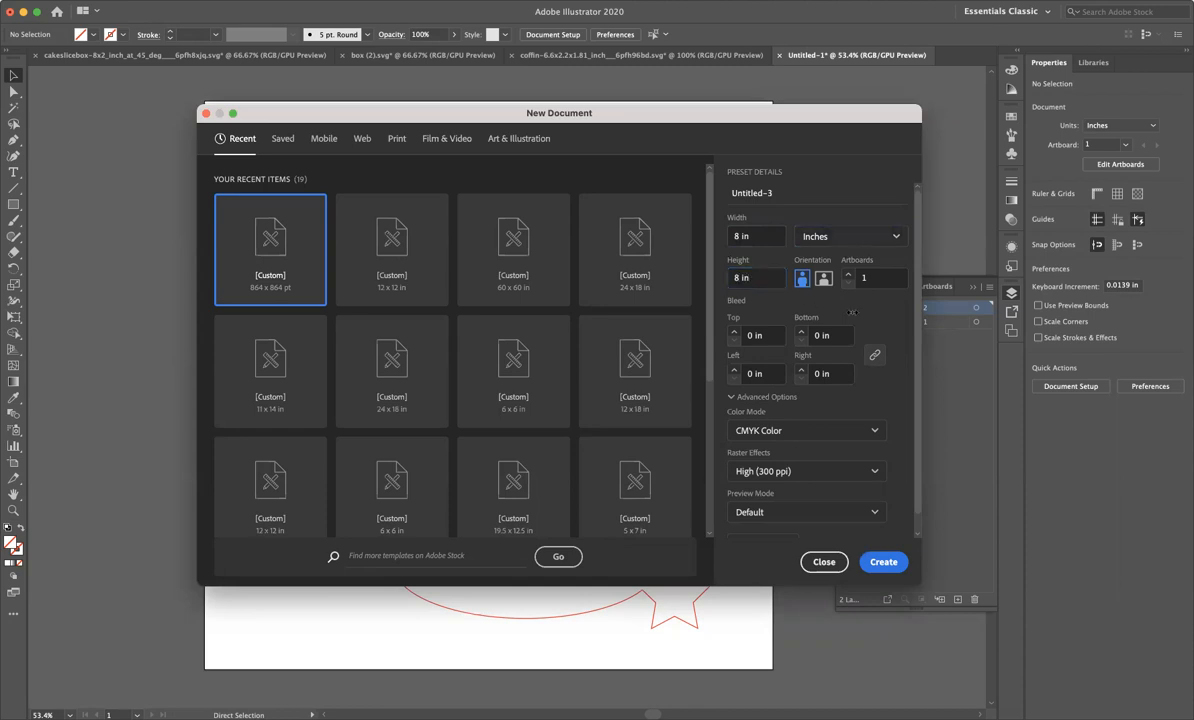
- Set the new document's colour mode to RGB Color with High (300 ppi) raster effects and create it
{"action": "left_click", "coordinate": [785, 431]}
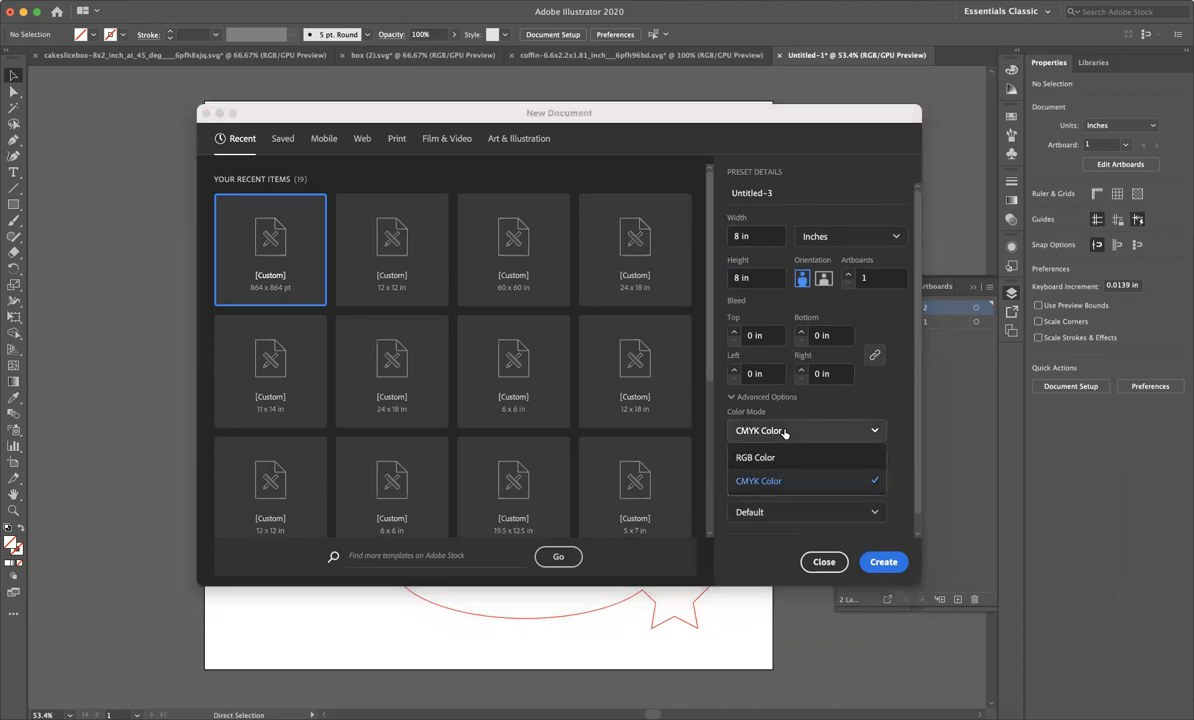
{"action": "left_click", "coordinate": [765, 459]}
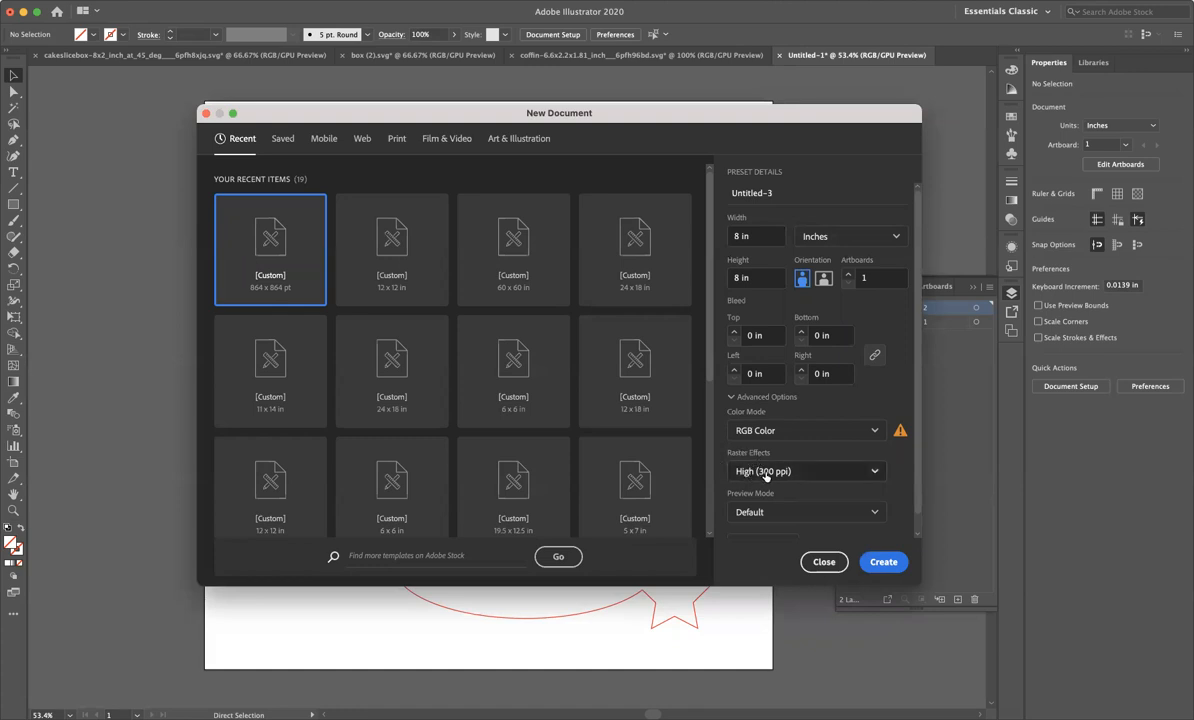
{"action": "left_click", "coordinate": [768, 472]}
{"action": "left_click", "coordinate": [767, 474]}
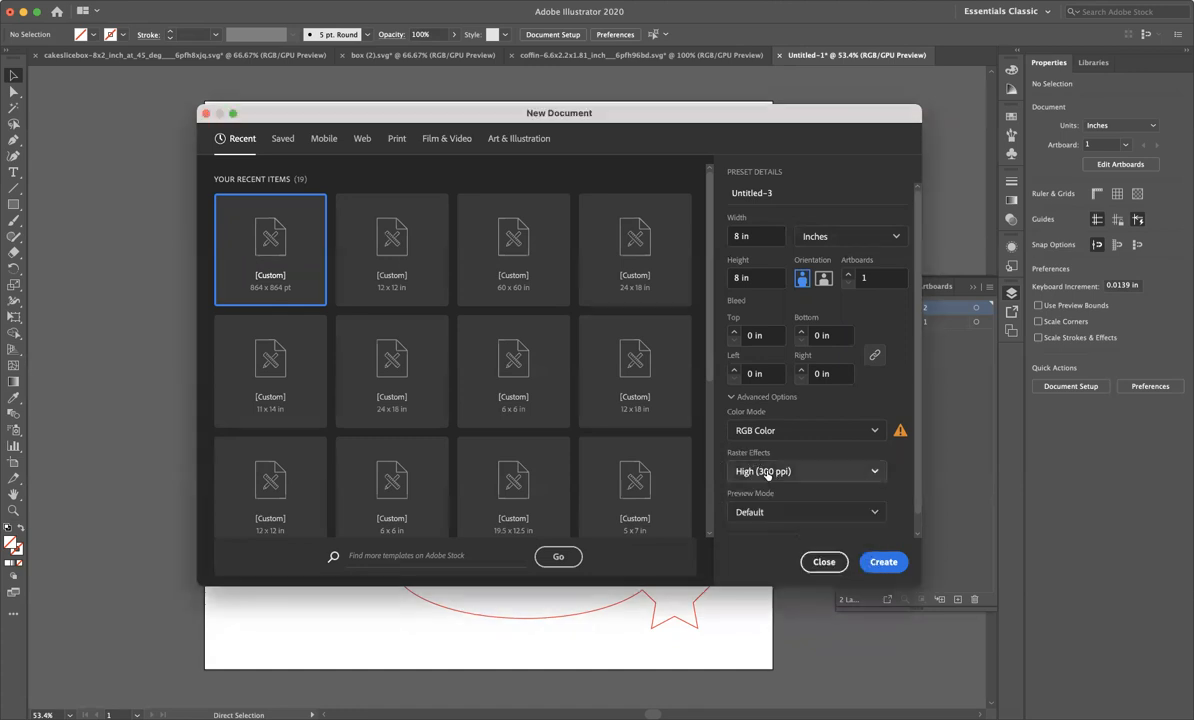
{"action": "left_click", "coordinate": [884, 562]}
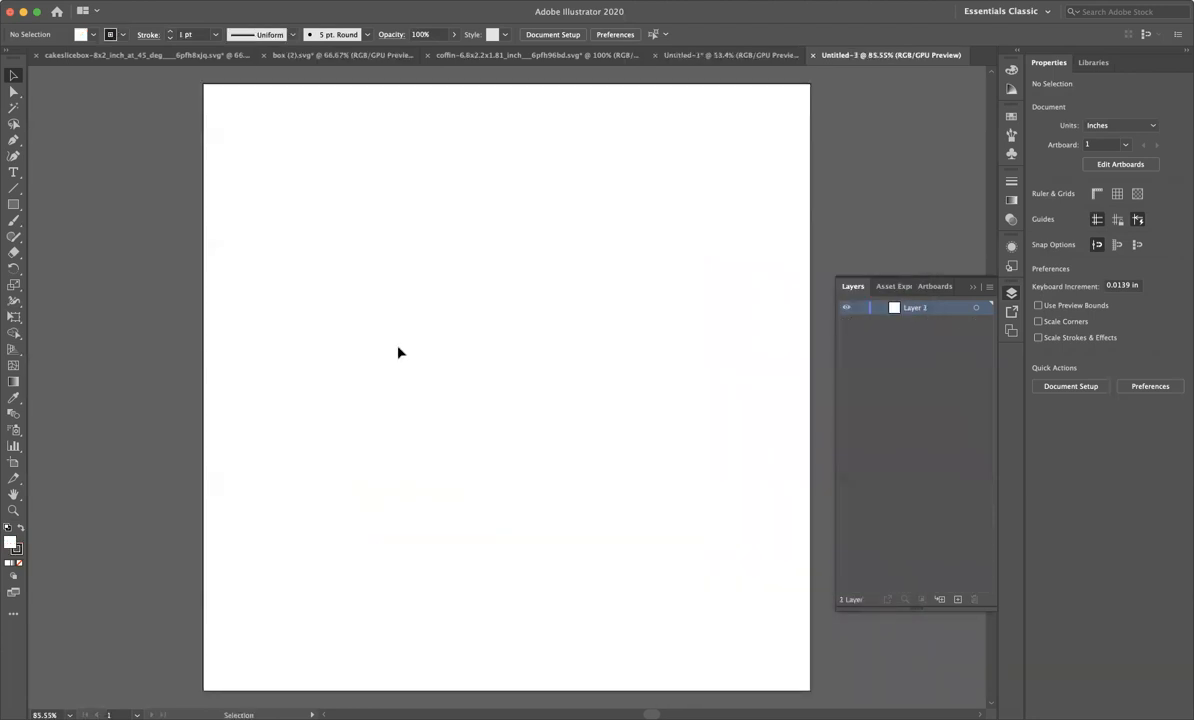
- Add a text object in the upper part of the artboard, set in Arial Black at 72 pt
{"action": "left_click", "coordinate": [13, 173]}
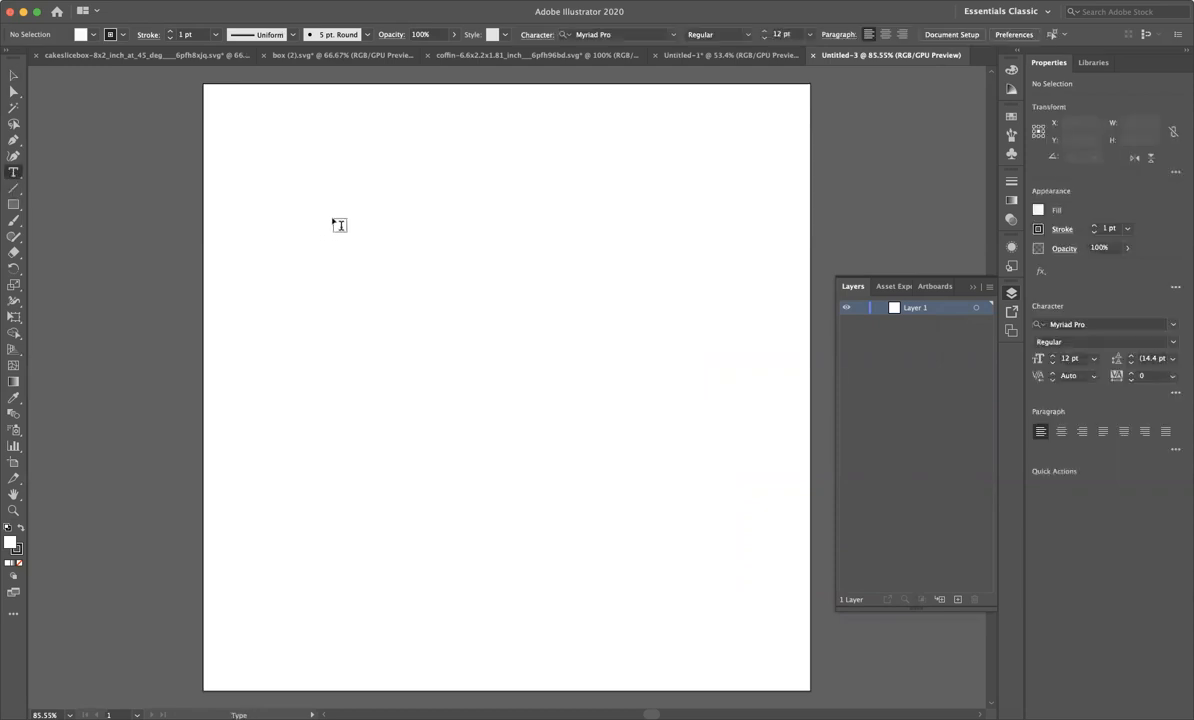
{"action": "left_click", "coordinate": [331, 212]}
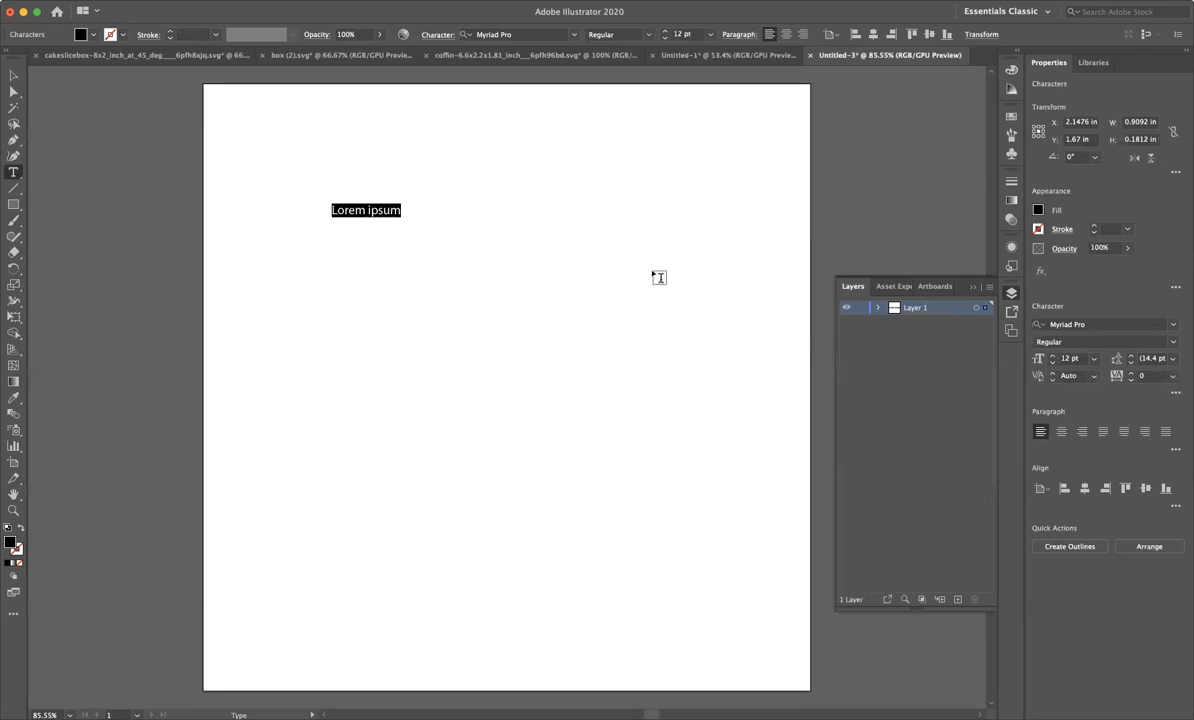
{"action": "left_click", "coordinate": [1094, 359]}
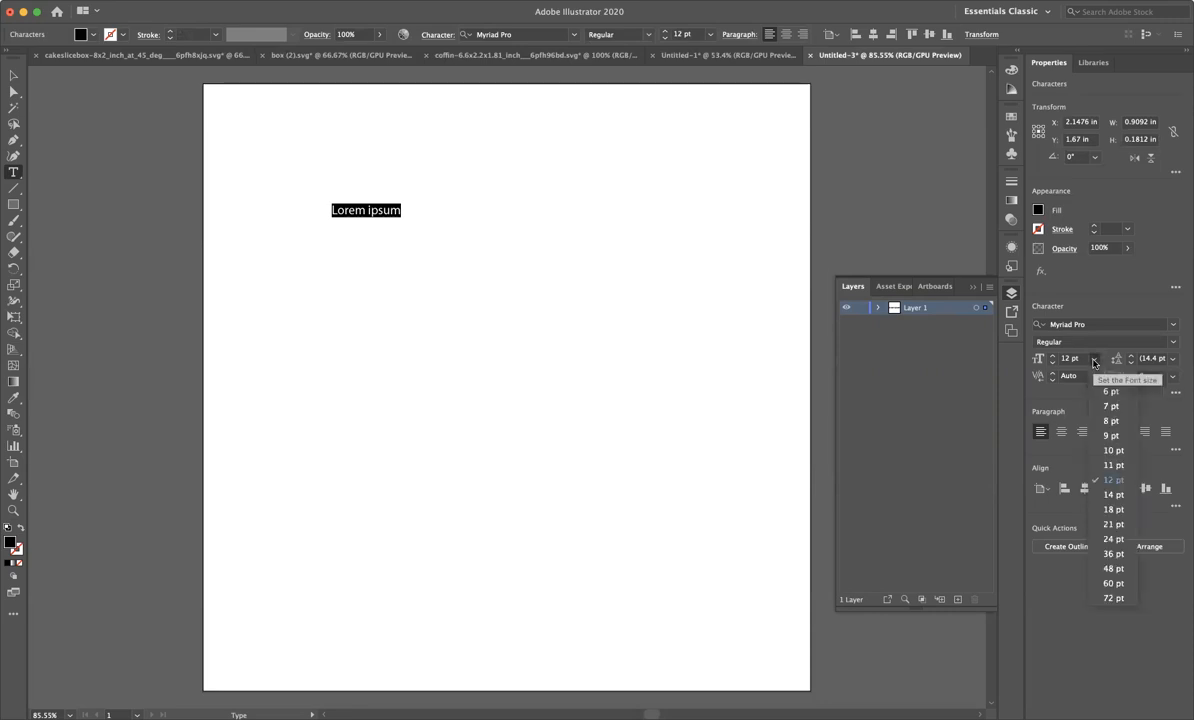
{"action": "left_click", "coordinate": [1112, 598]}
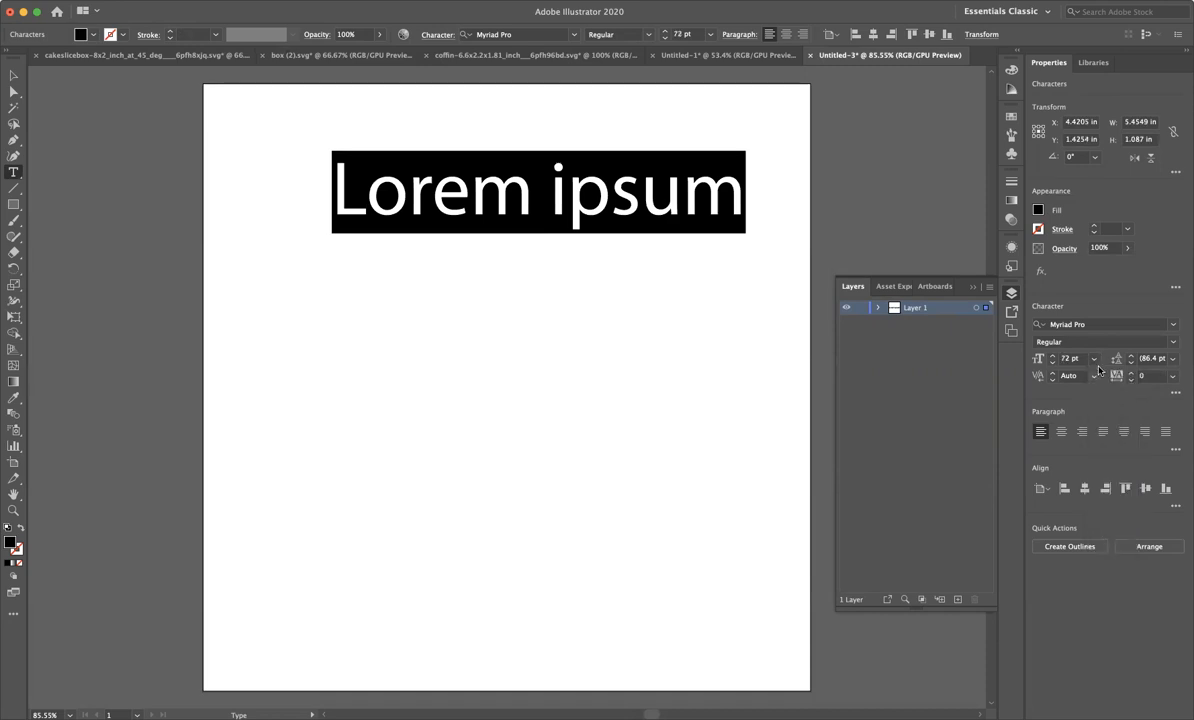
{"action": "left_click", "coordinate": [1174, 326]}
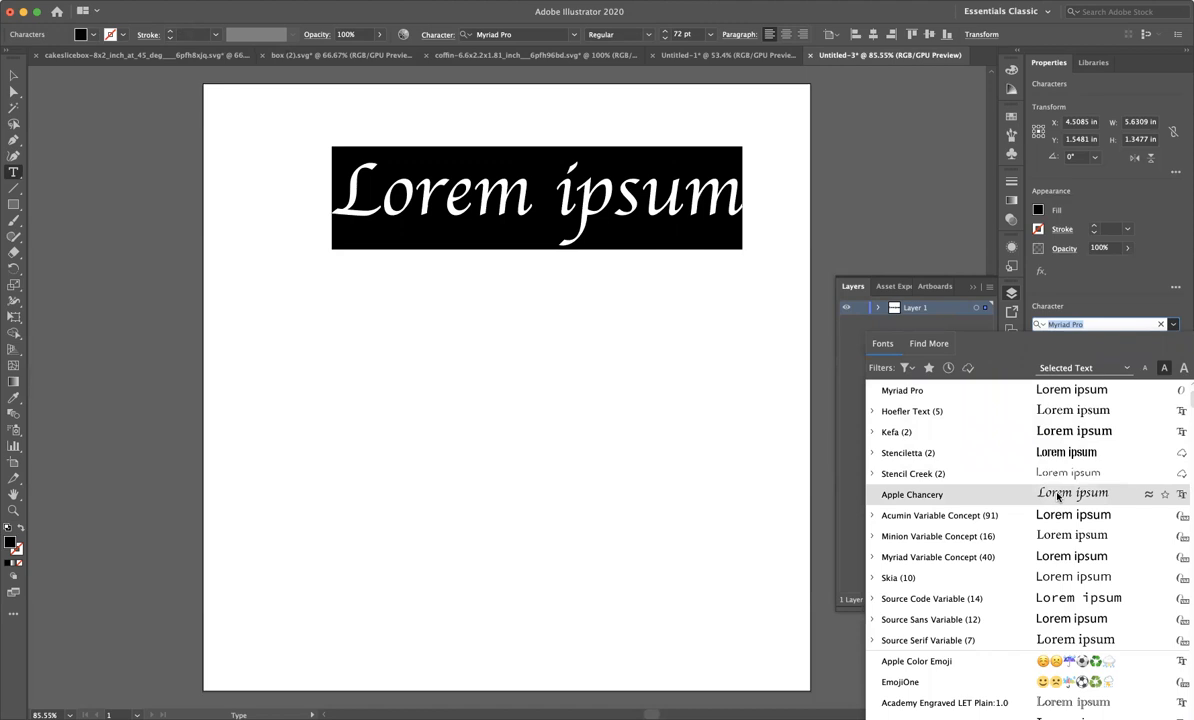
{"action": "scroll", "coordinate": [1054, 612], "scroll_direction": "down", "scroll_amount": 5}
{"action": "left_click", "coordinate": [1054, 618]}
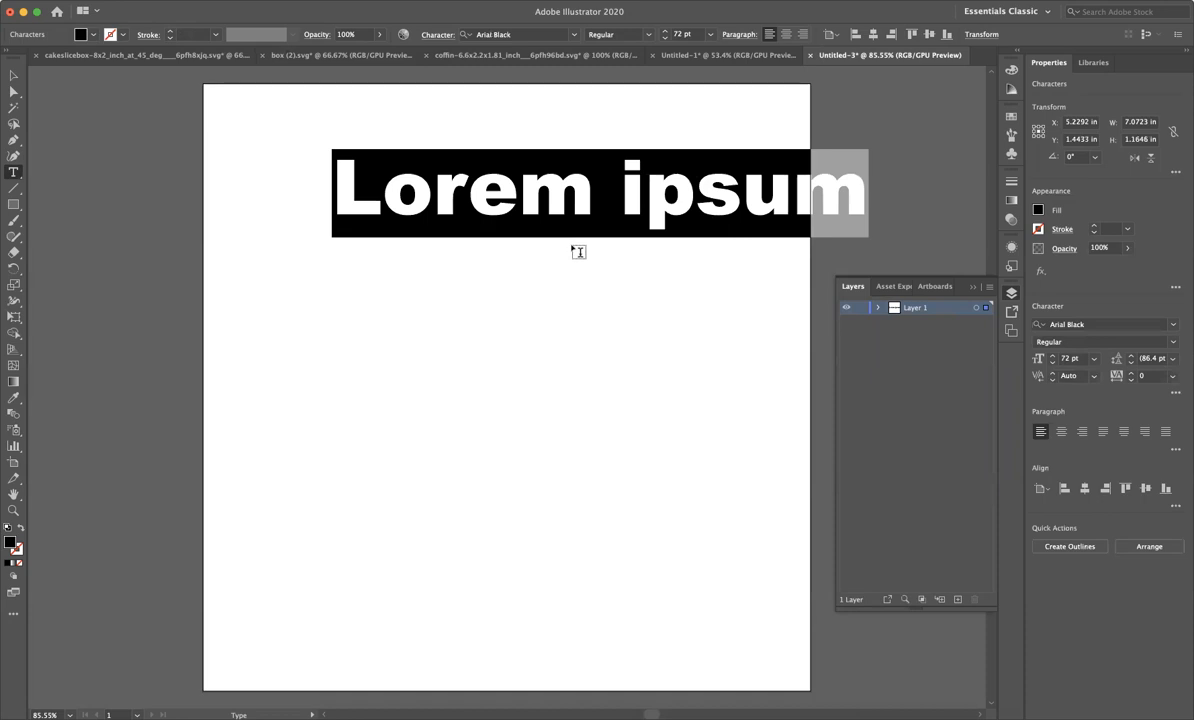
- Replace the placeholder text with RANDOM and move the word down to the middle of the artboard
{"action": "type", "text": "RAN"}
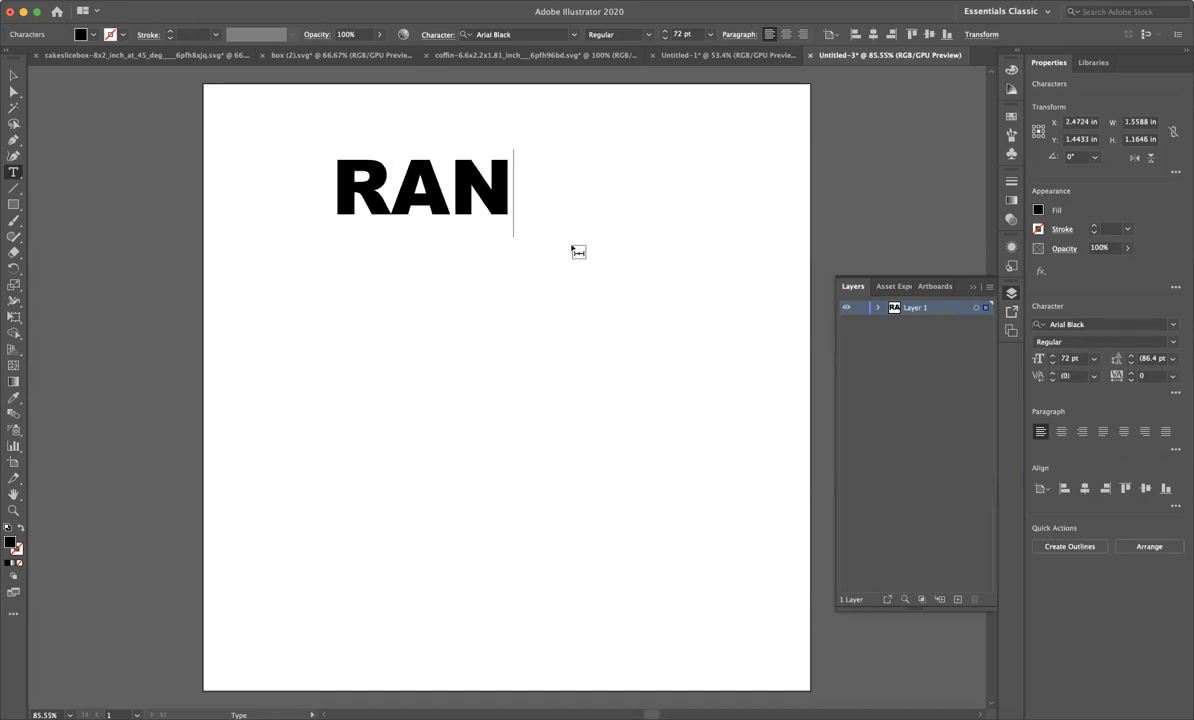
{"action": "type", "text": "DOM"}
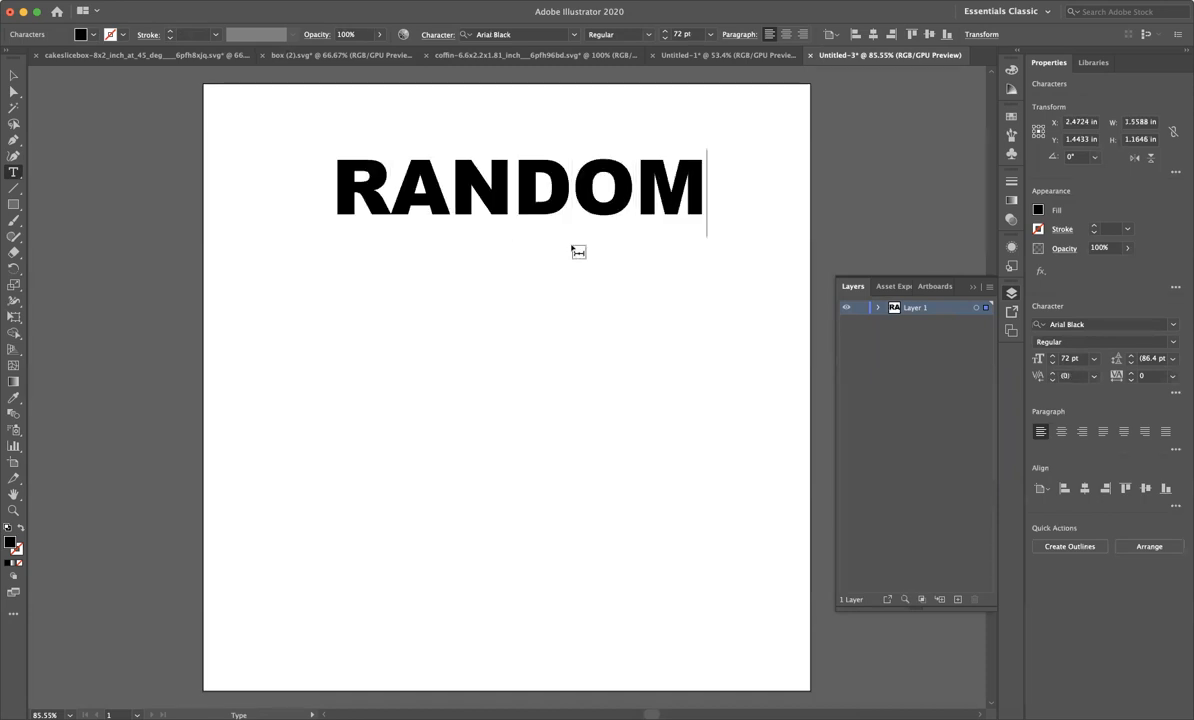
{"action": "left_click", "coordinate": [13, 75]}
{"action": "left_click_drag", "start_coordinate": [533, 206], "coordinate": [514, 373]}
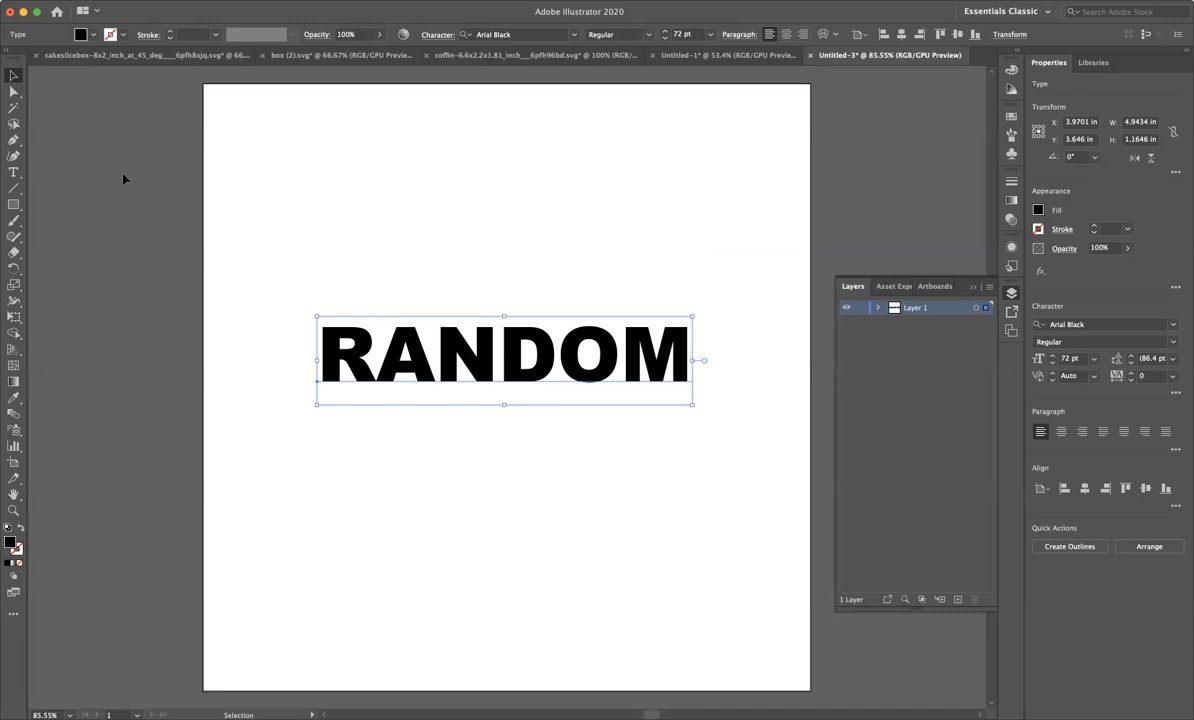
- Draw a rectangle about 5.75 by 1.49 in covering the word RANDOM and give it a 1 pt stroke
{"action": "left_click", "coordinate": [13, 205]}
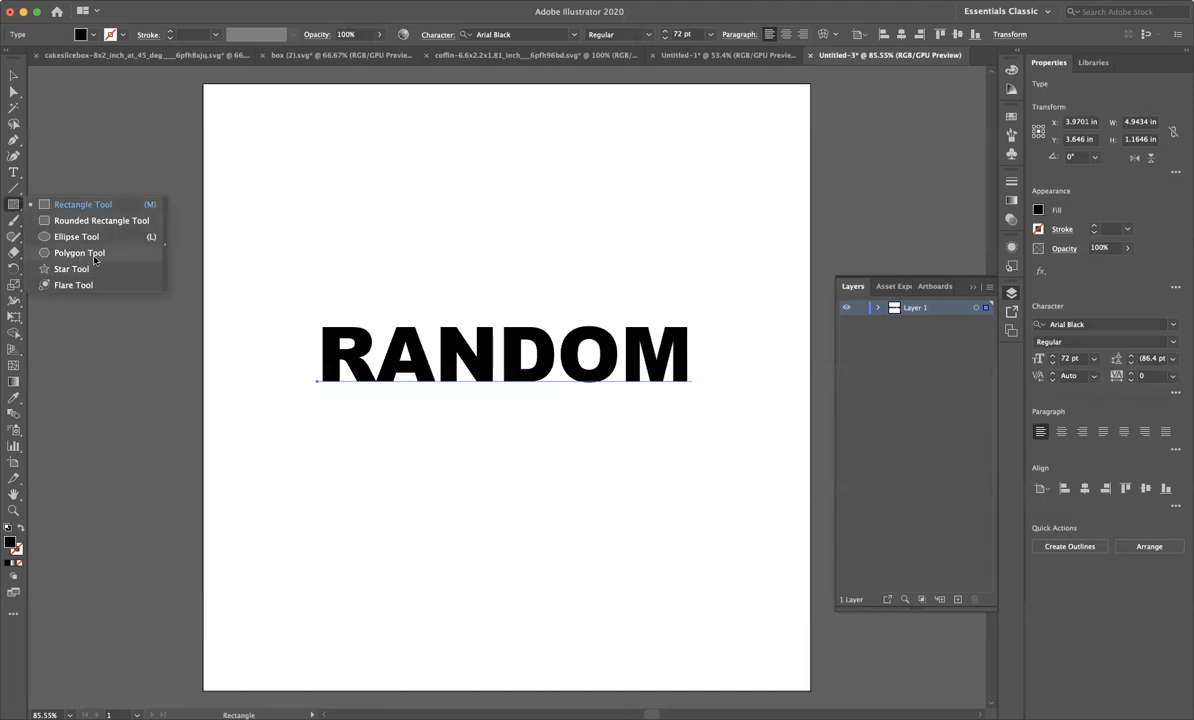
{"action": "left_click", "coordinate": [70, 203]}
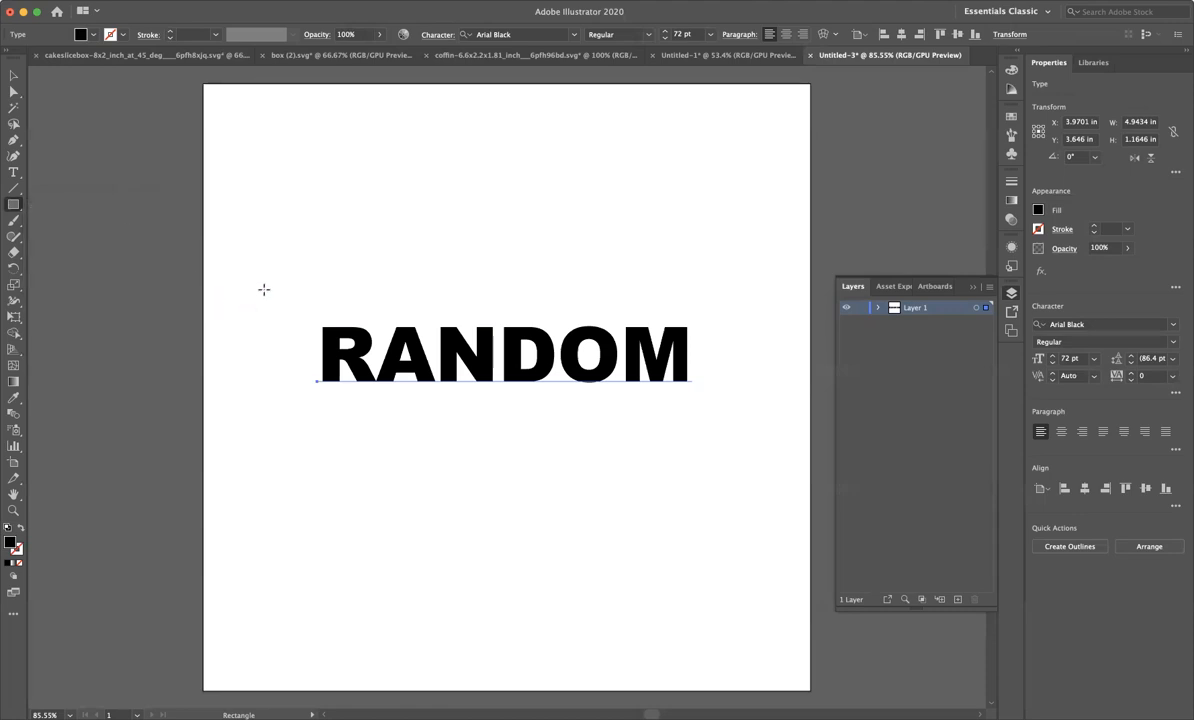
{"action": "left_click_drag", "start_coordinate": [285, 303], "coordinate": [722, 417]}
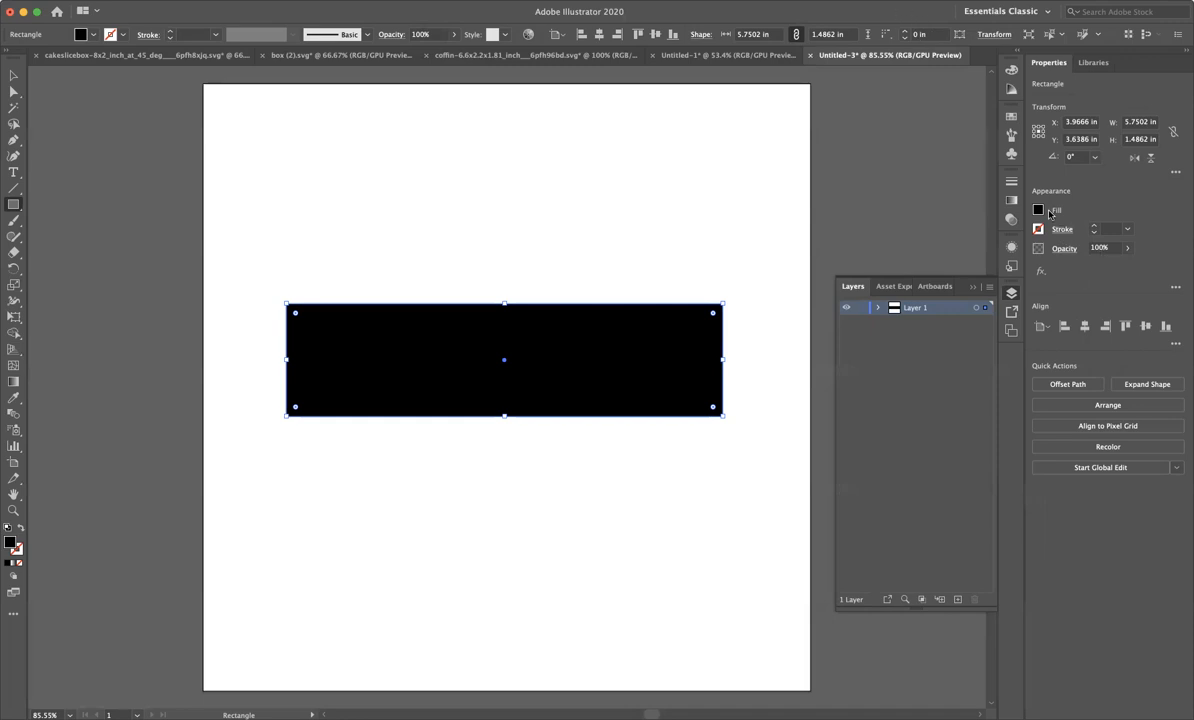
{"action": "left_click", "coordinate": [1058, 229]}
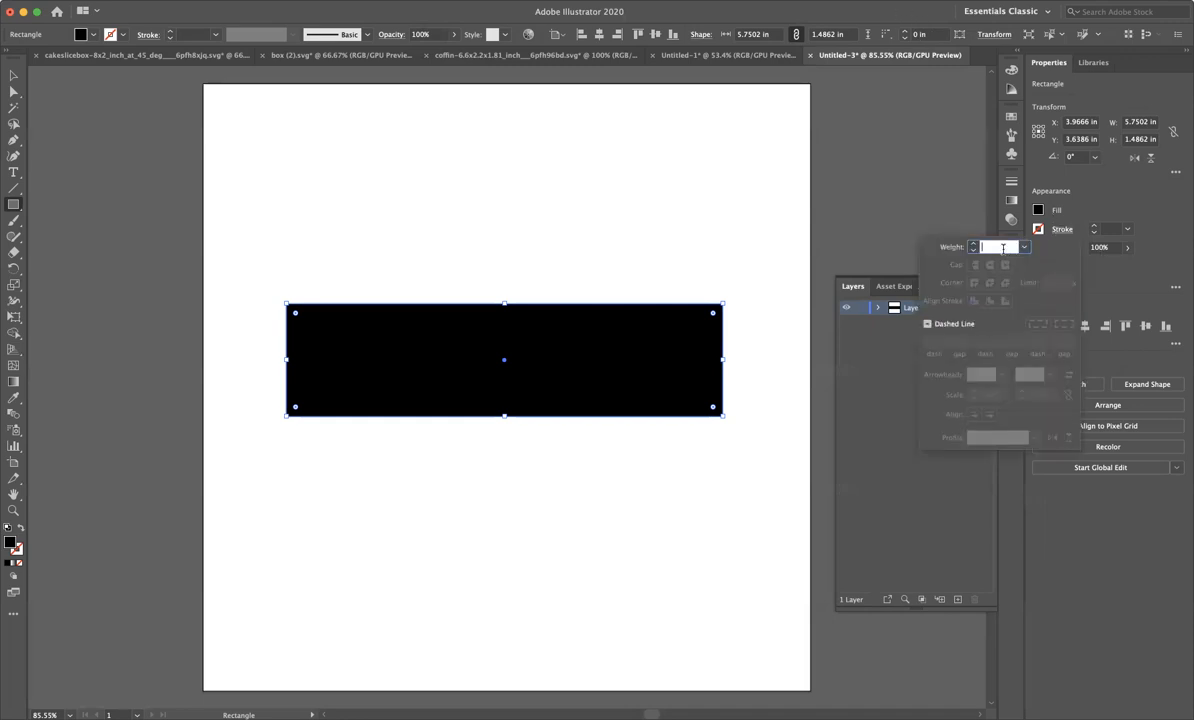
{"action": "type", "text": "1"}
{"action": "key", "text": "Return"}
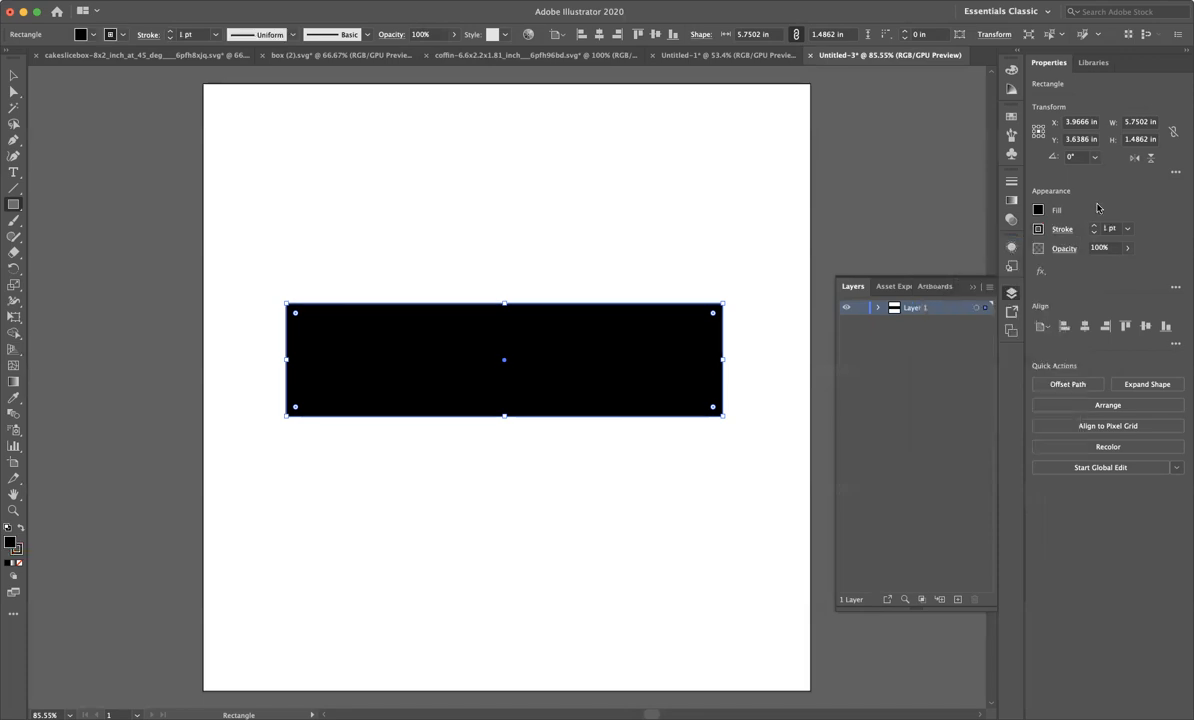
- Set the rectangle's stroke colour to pure red, RGB 255, 0, 0
{"action": "left_click", "coordinate": [1040, 229]}
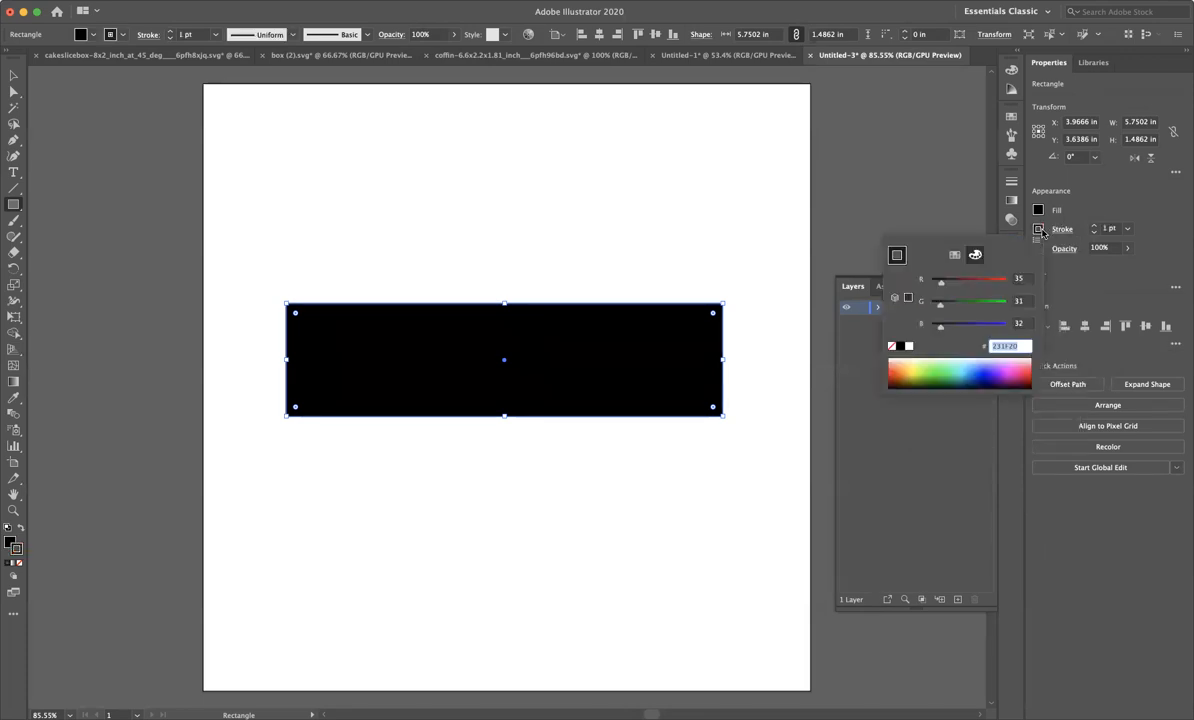
{"action": "left_click", "coordinate": [1019, 280]}
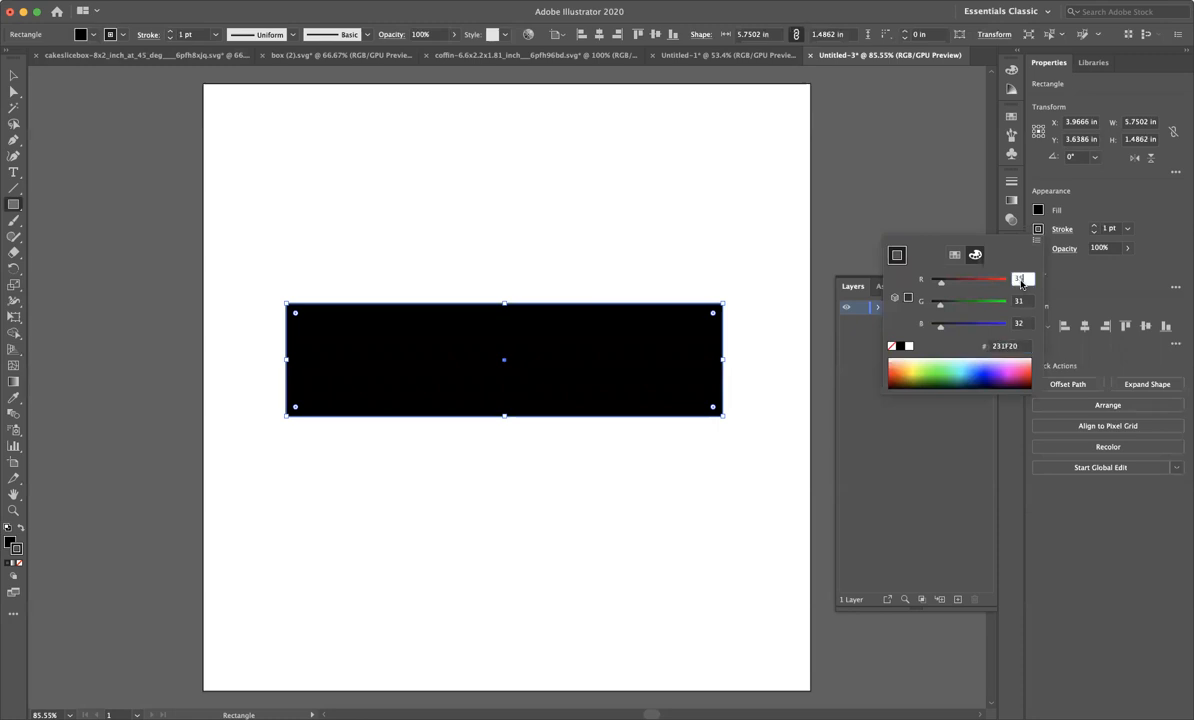
{"action": "type", "text": "255"}
{"action": "left_click", "coordinate": [1019, 301]}
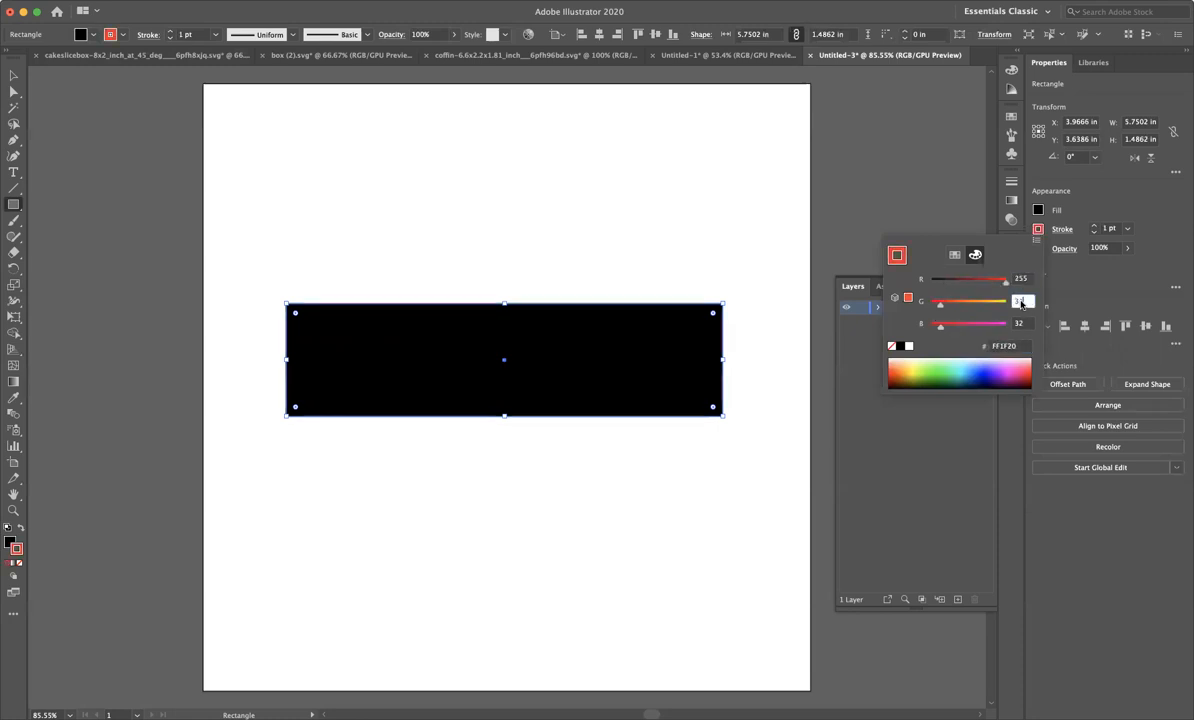
{"action": "type", "text": "0"}
{"action": "double_click", "coordinate": [1022, 324]}
{"action": "type", "text": "0"}
{"action": "left_click", "coordinate": [1030, 302]}
{"action": "left_click", "coordinate": [1043, 188]}
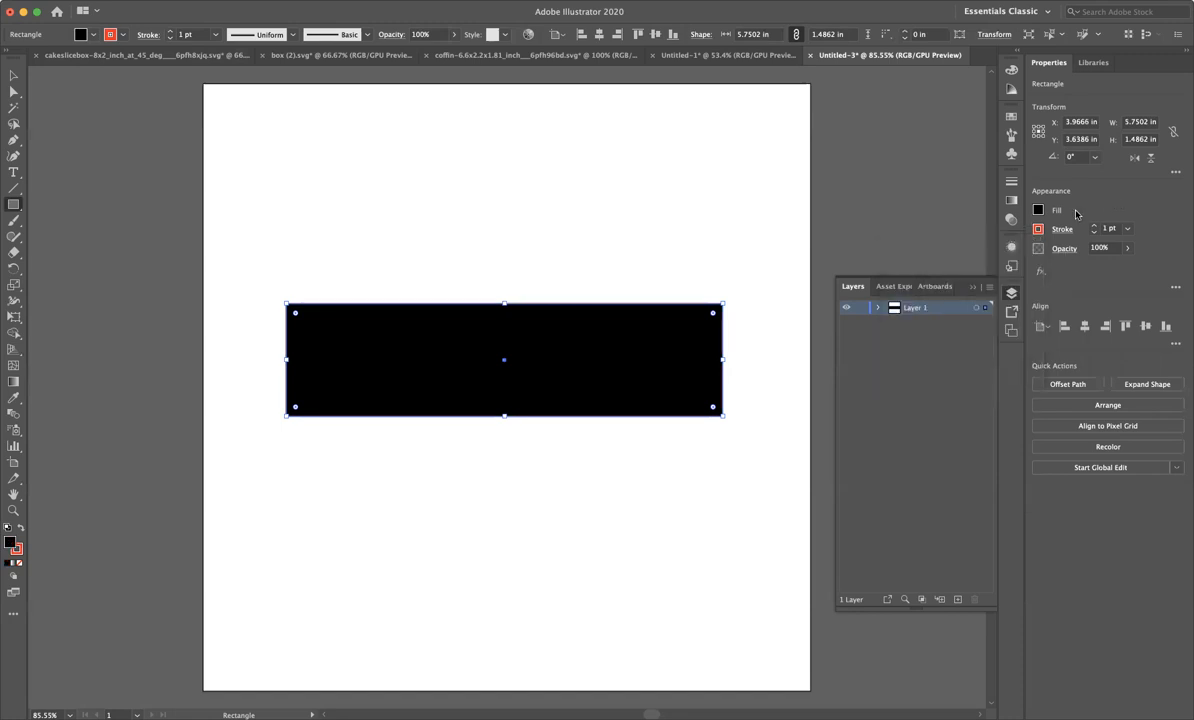
- Remove the rectangle's fill and move it up slightly to centre it vertically around RANDOM
{"action": "left_click", "coordinate": [1038, 209]}
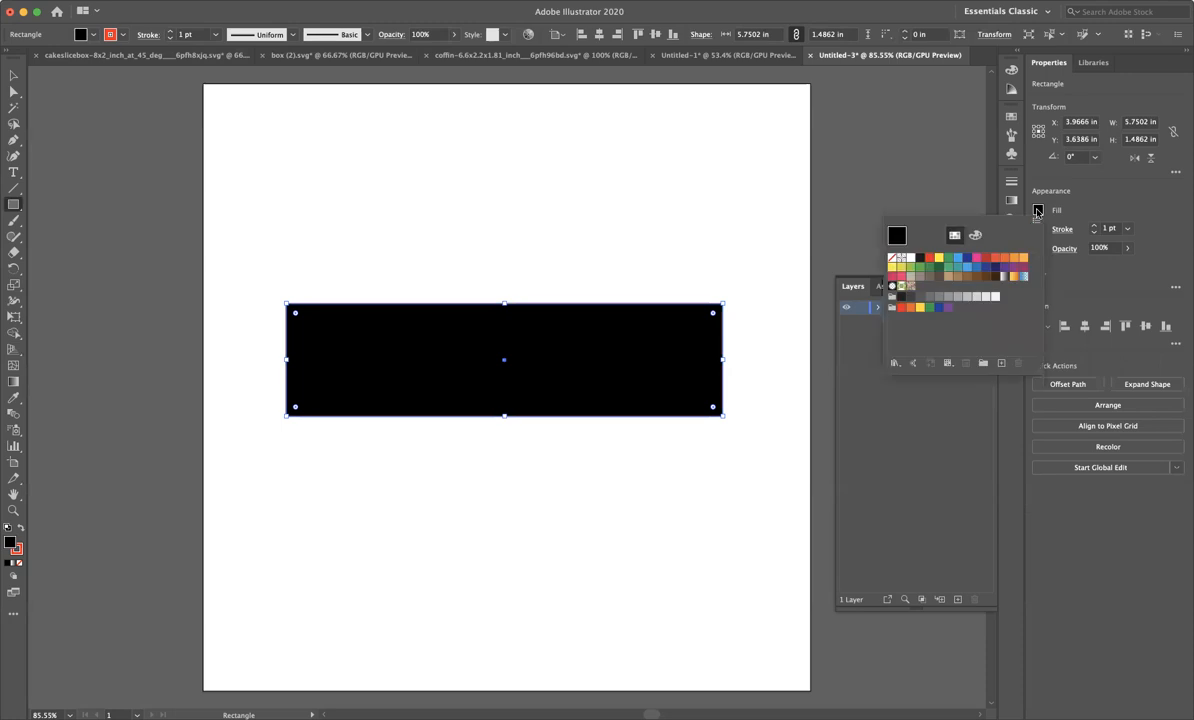
{"action": "left_click", "coordinate": [891, 257]}
{"action": "left_click", "coordinate": [625, 505]}
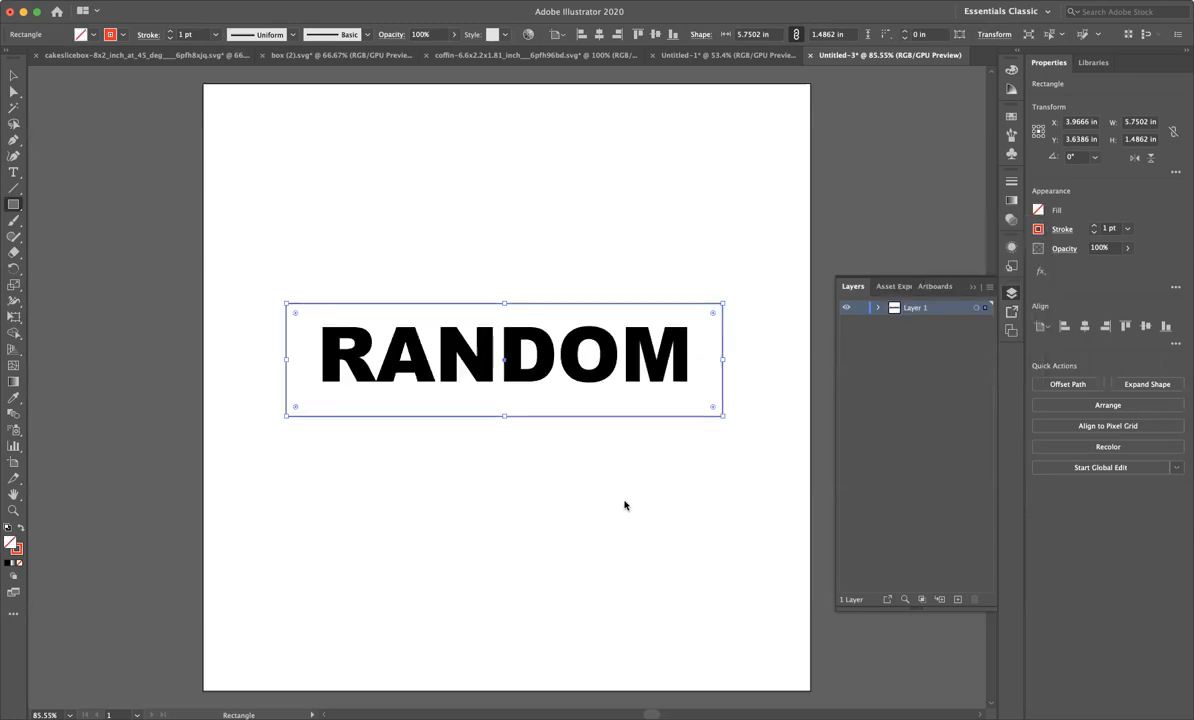
{"action": "left_click", "coordinate": [13, 77]}
{"action": "left_click_drag", "start_coordinate": [390, 307], "coordinate": [390, 302]}
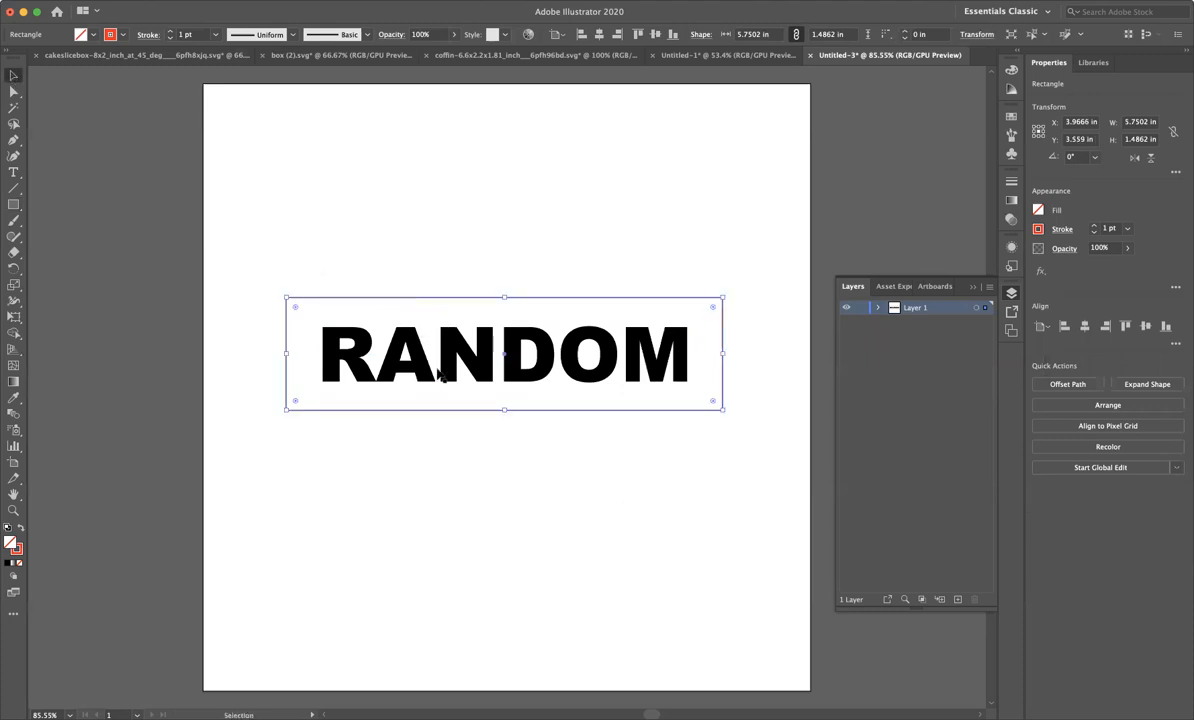
{"action": "left_click", "coordinate": [448, 440]}
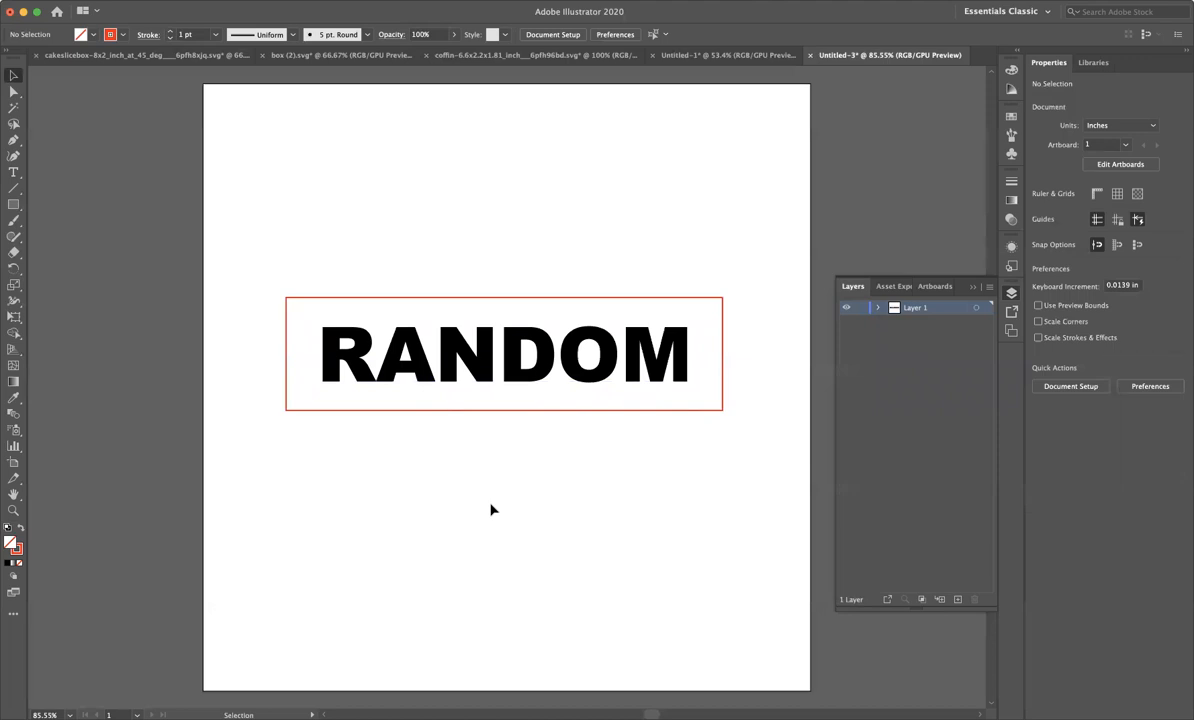
- Switch to outline view and move the rectangle's upper-right anchor point outward to about X 7.12 in, Y 2.58 in
{"action": "key", "text": "a"}
{"action": "key", "text": "super+y"}
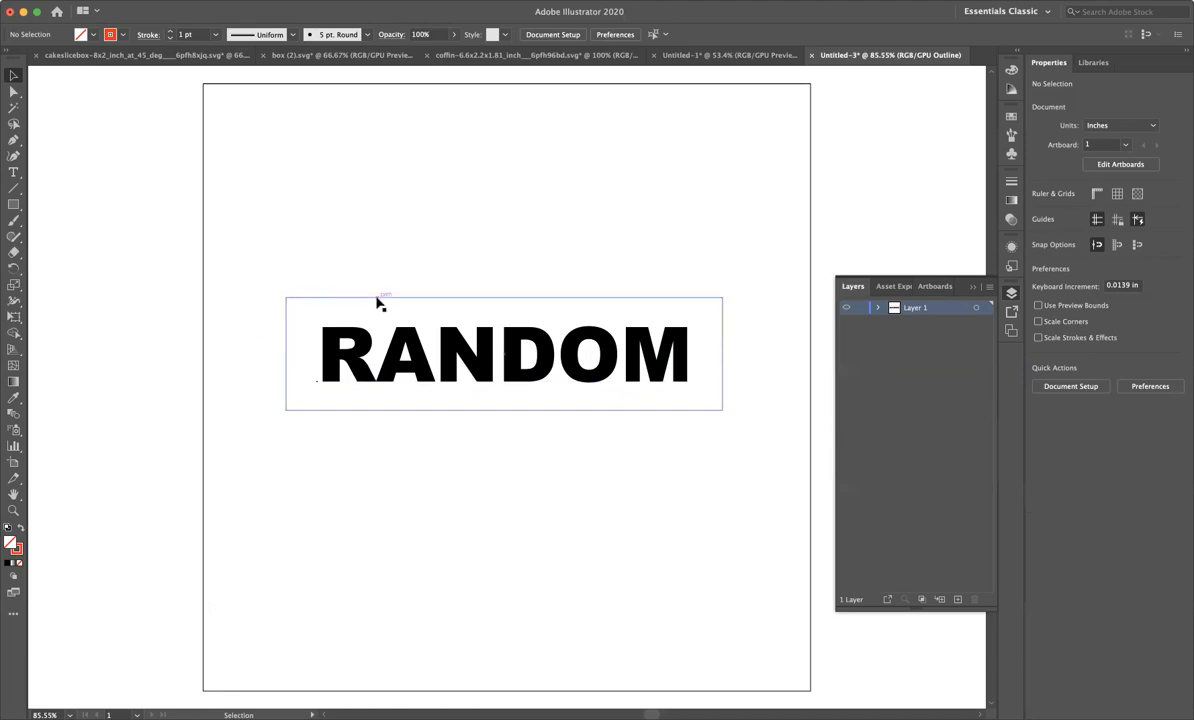
{"action": "left_click", "coordinate": [13, 91]}
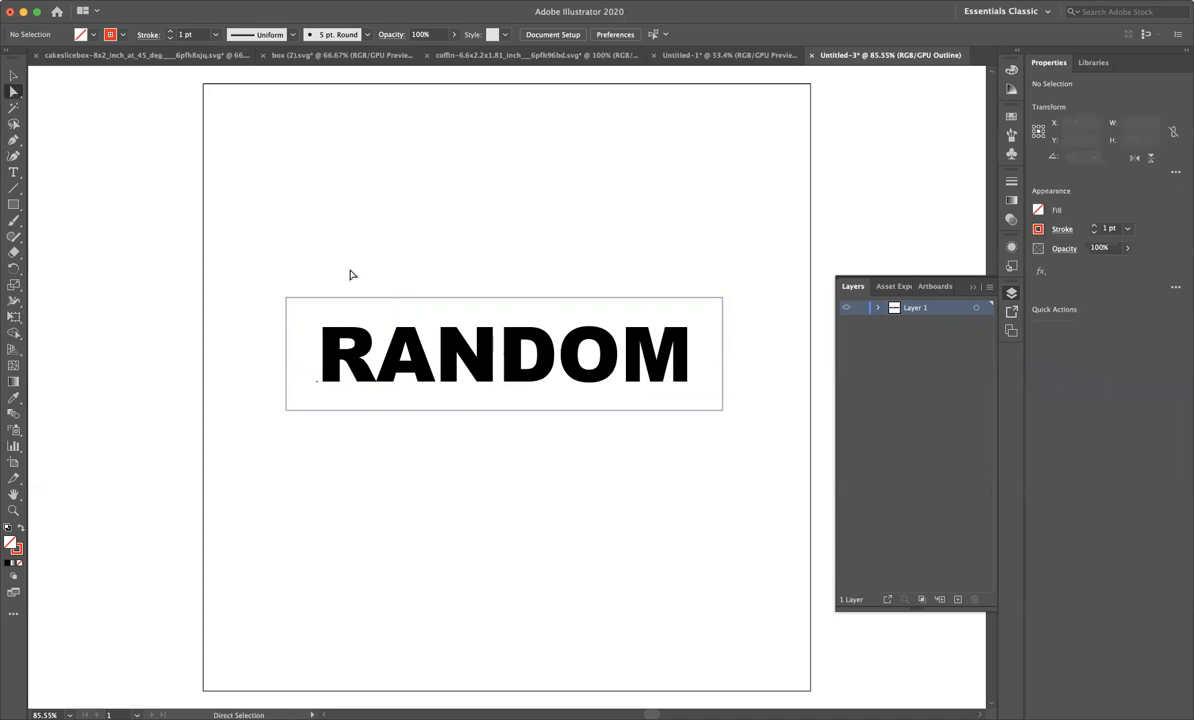
{"action": "left_click", "coordinate": [352, 297]}
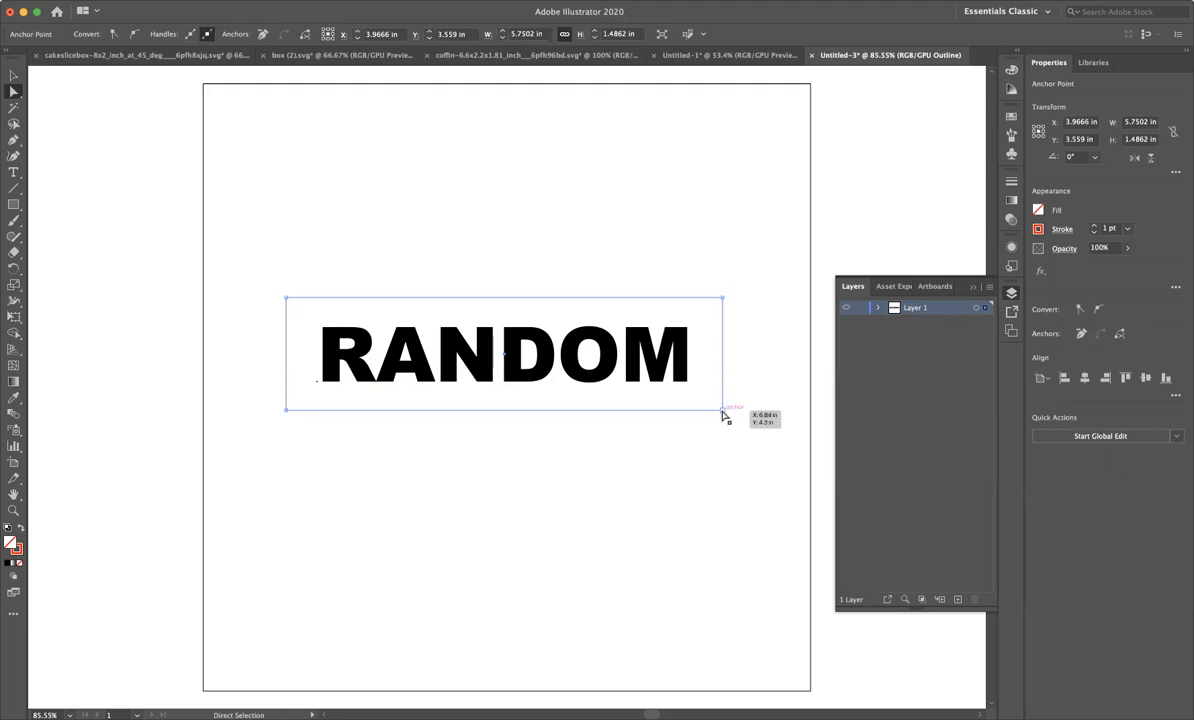
{"action": "left_click", "coordinate": [723, 298]}
{"action": "left_click_drag", "start_coordinate": [726, 297], "coordinate": [744, 282]}
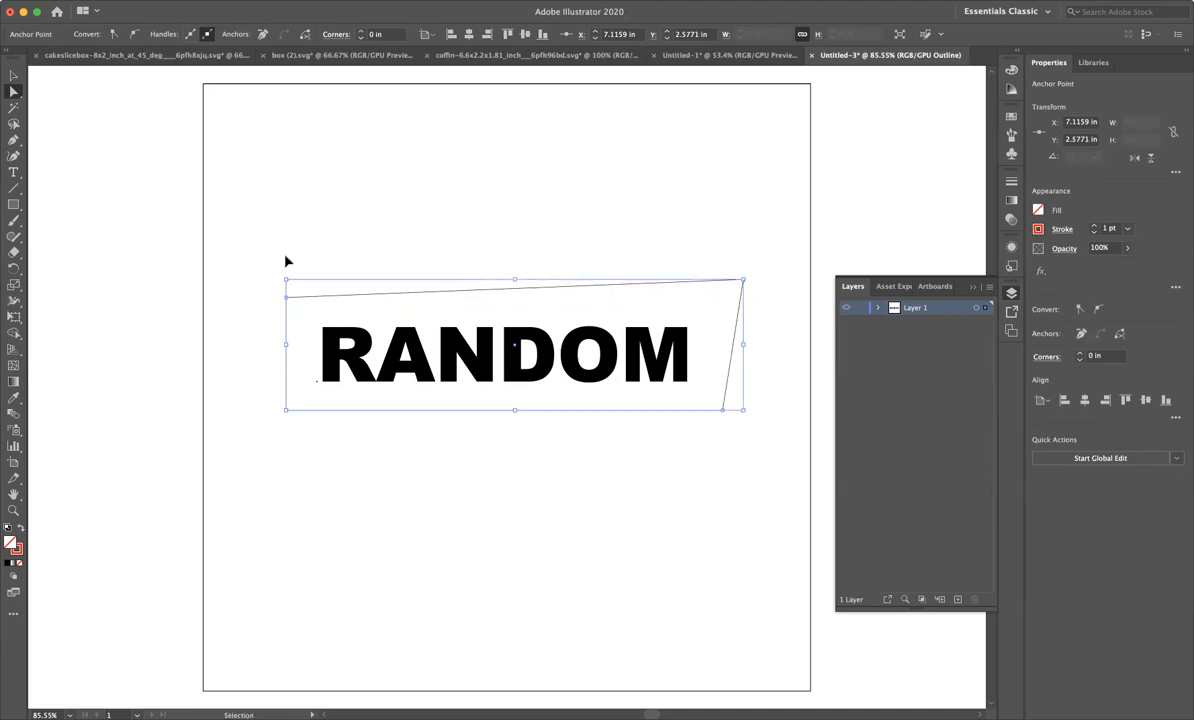
- Return to preview mode and move the RANDOM text and its red outline together down to about Y 5.96 in
{"action": "key", "text": "super+y"}
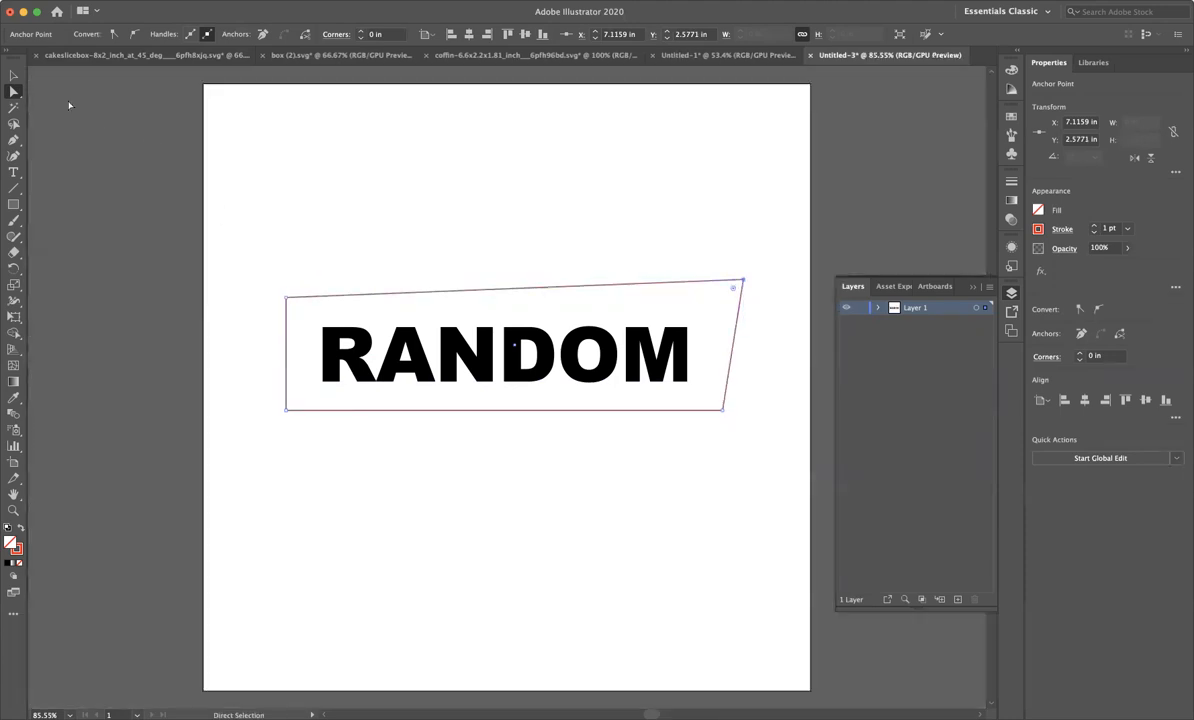
{"action": "left_click", "coordinate": [13, 76]}
{"action": "left_click_drag", "start_coordinate": [275, 222], "coordinate": [652, 490]}
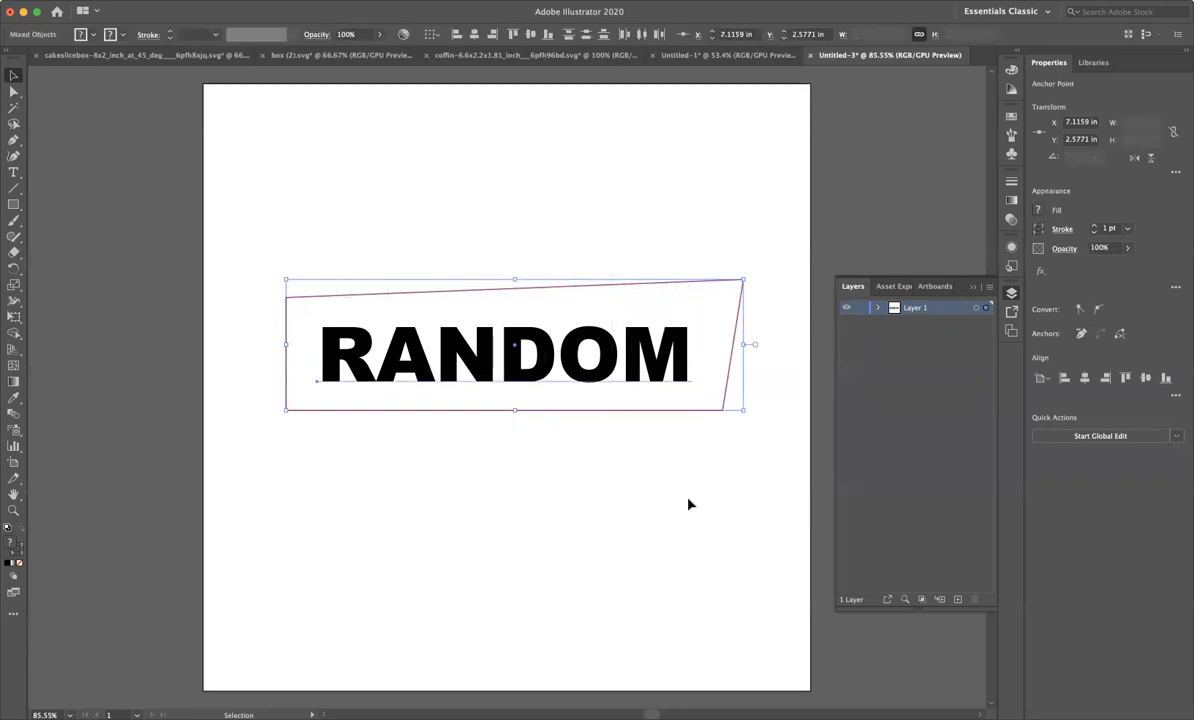
{"action": "left_click_drag", "start_coordinate": [655, 366], "coordinate": [651, 557]}
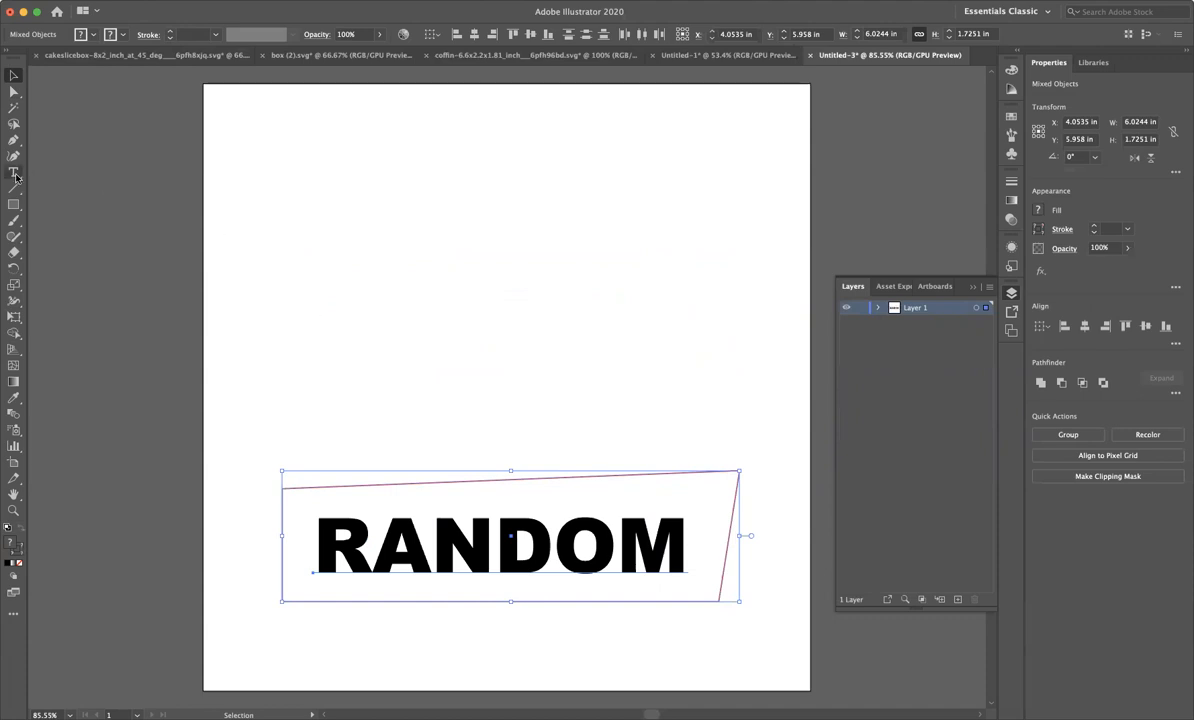
{"action": "left_click", "coordinate": [303, 243]}
- Add the letter R as 72 pt Arial Black text in the artboard's upper-left area and compare its outline and preview views
{"action": "left_click", "coordinate": [13, 172]}
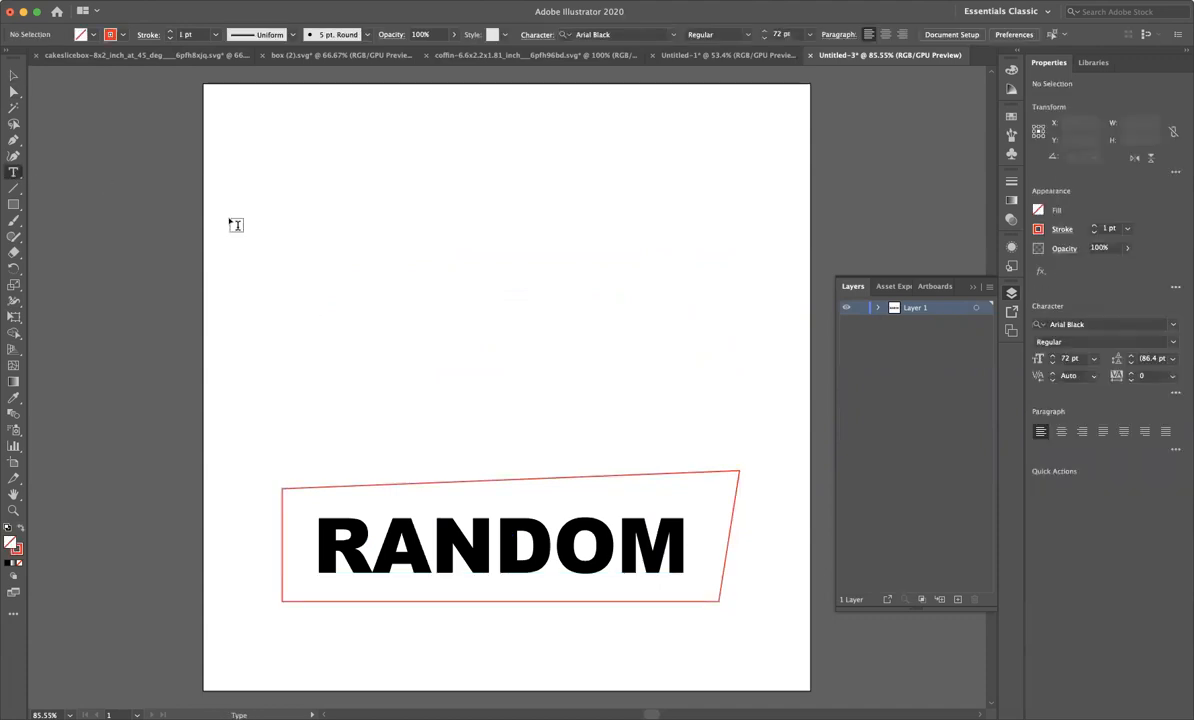
{"action": "left_click", "coordinate": [290, 234]}
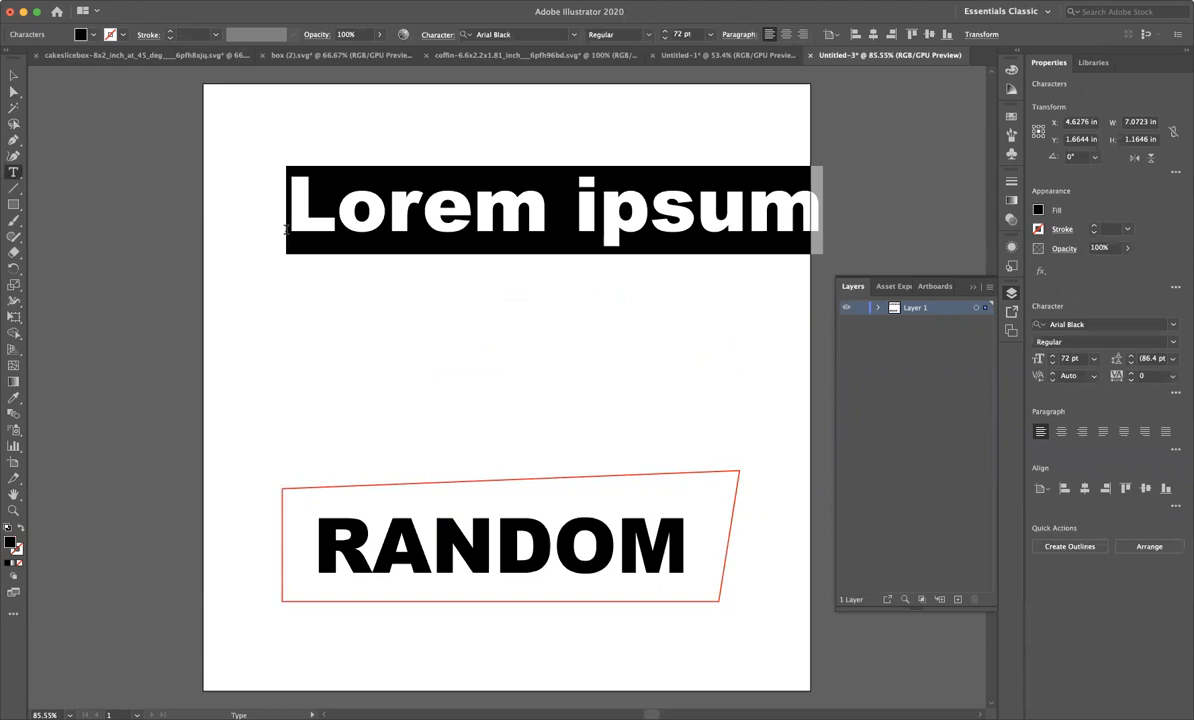
{"action": "type", "text": "R"}
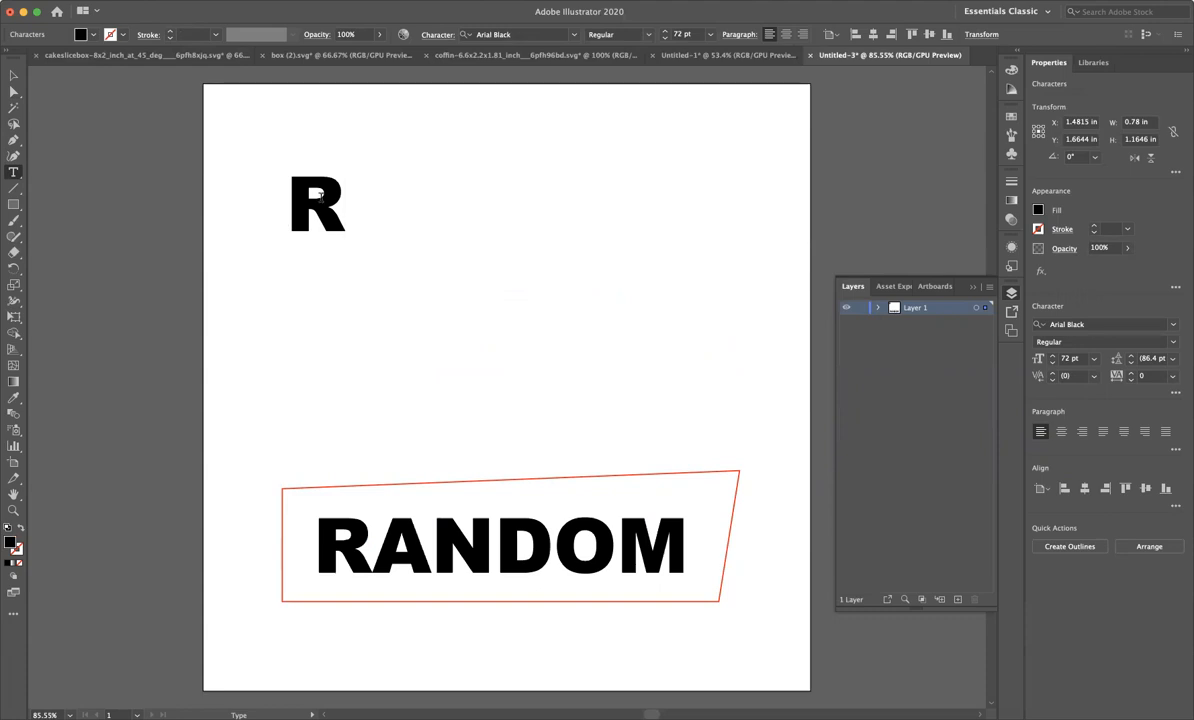
{"action": "key", "text": "Escape"}
{"action": "double_click", "coordinate": [320, 205]}
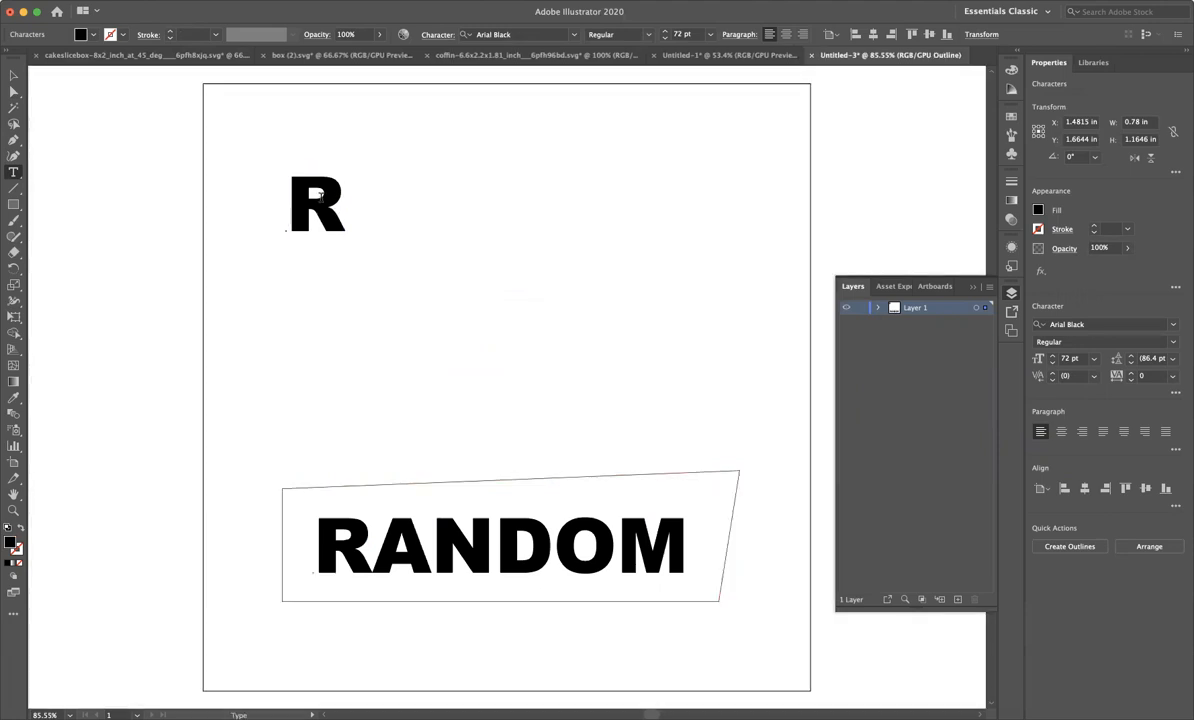
{"action": "key", "text": "super+y"}
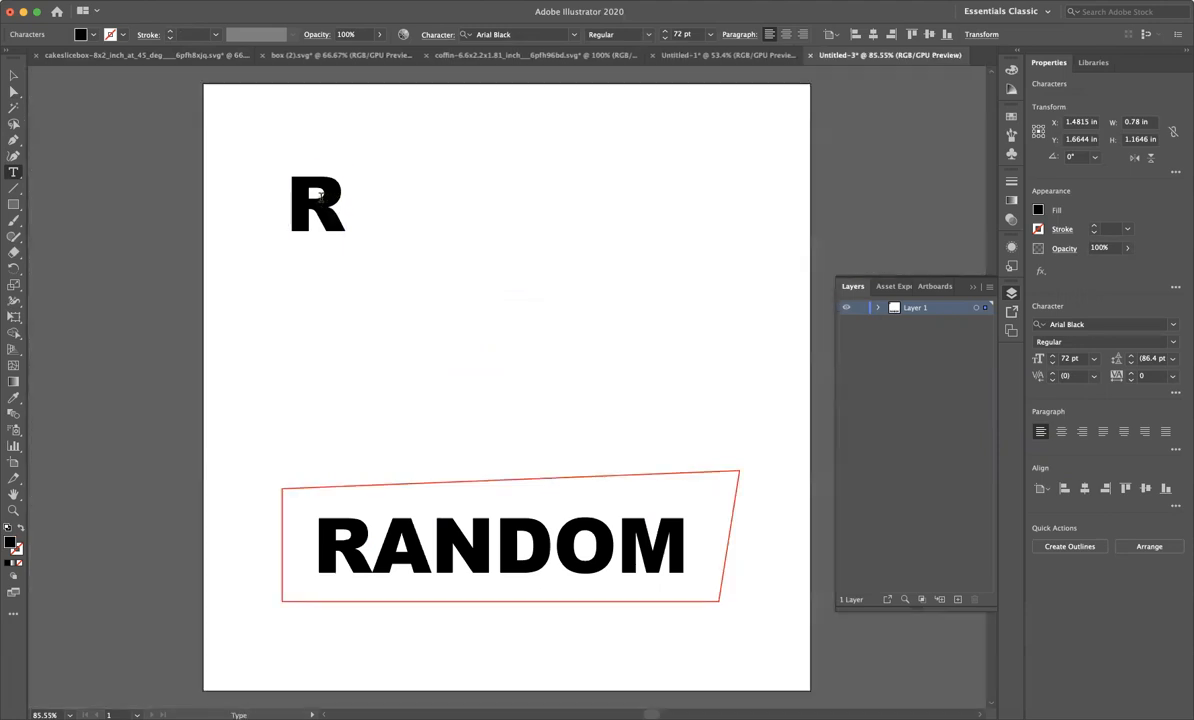
- Convert the letter R to outlines and inspect its paths in outline view
{"action": "left_click", "coordinate": [13, 77]}
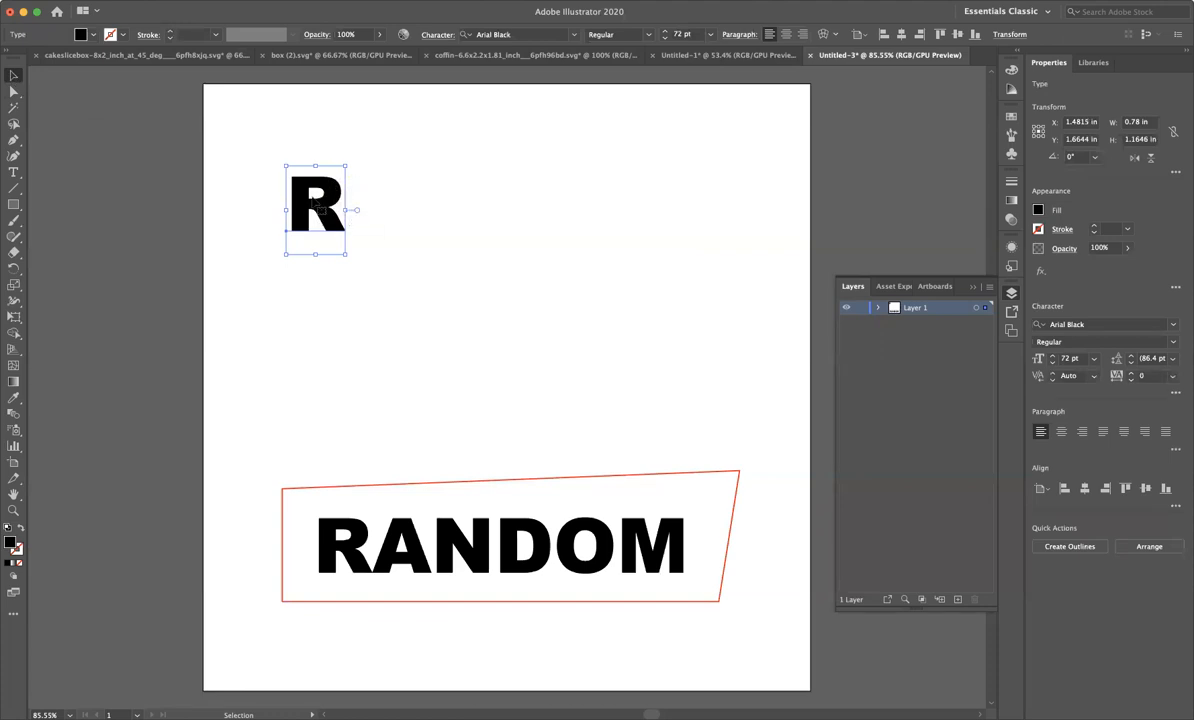
{"action": "left_click", "coordinate": [385, 166]}
{"action": "left_click", "coordinate": [340, 198]}
{"action": "left_click", "coordinate": [197, 0]}
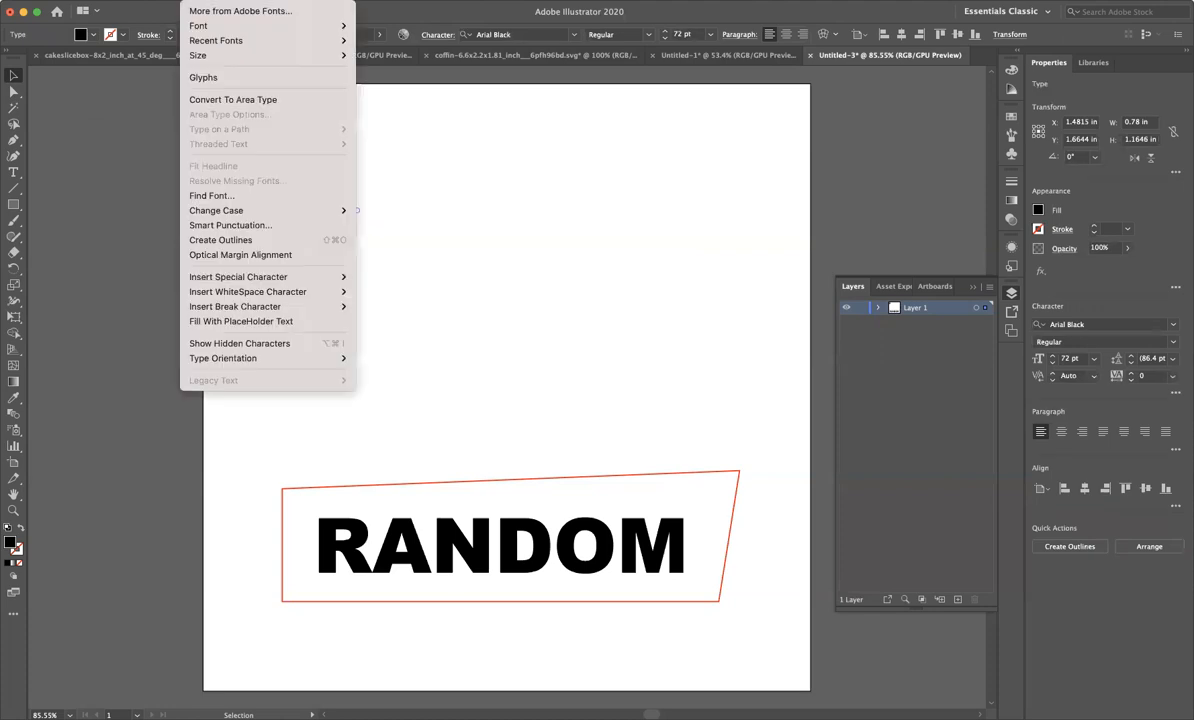
{"action": "left_click", "coordinate": [215, 241]}
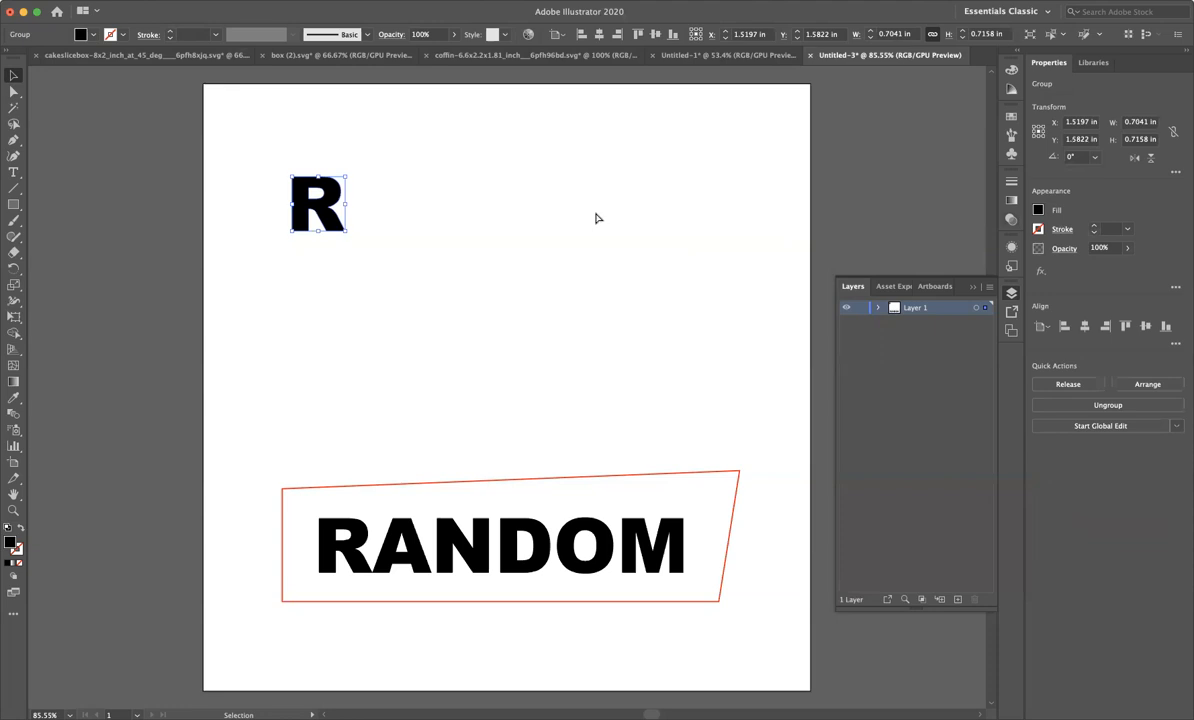
{"action": "key", "text": "super+y"}
{"action": "left_click", "coordinate": [520, 220]}
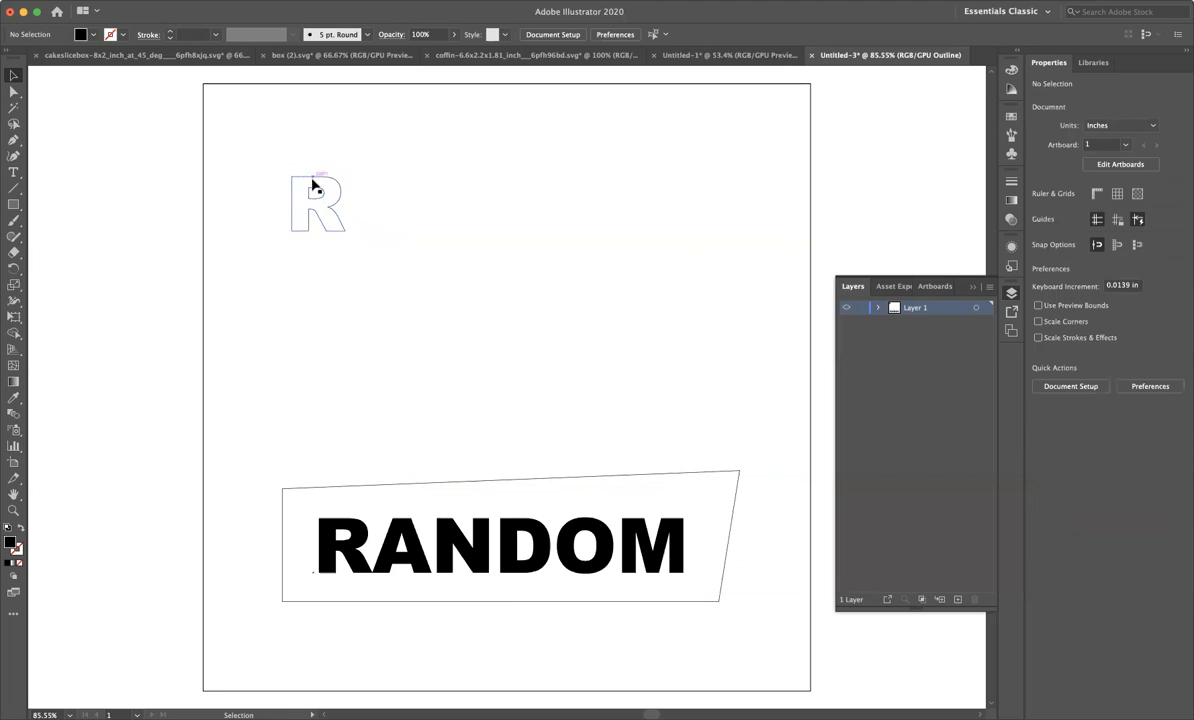
{"action": "key", "text": "super+y"}
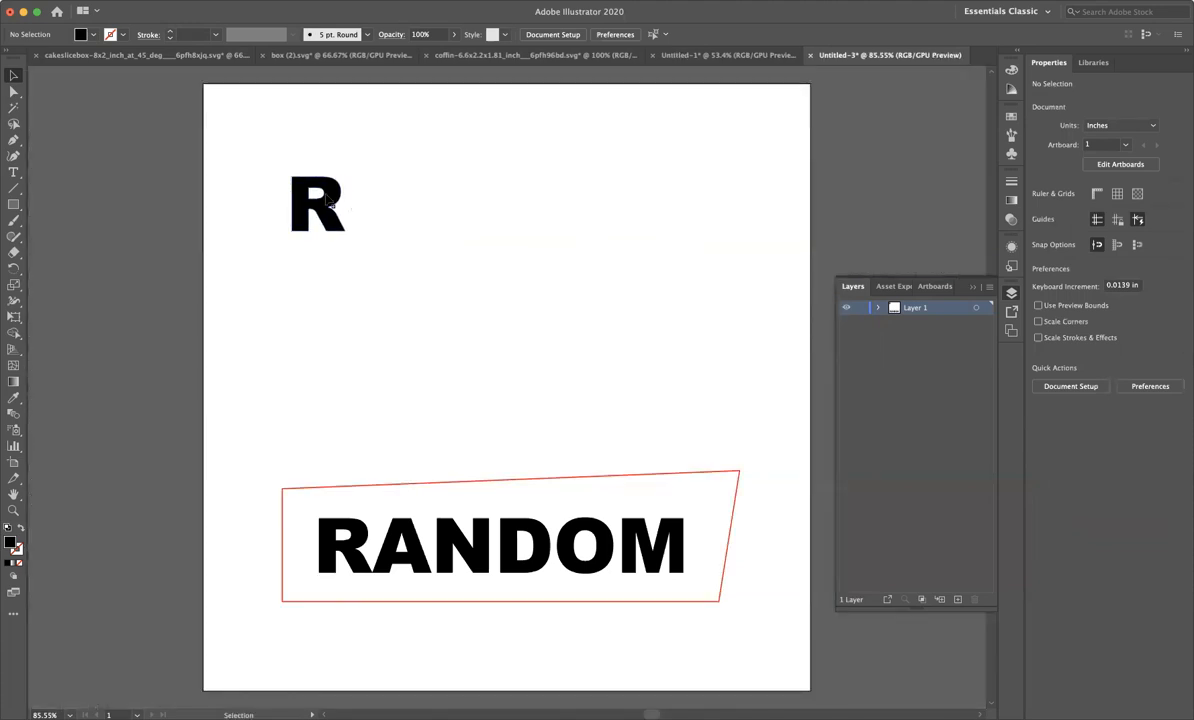
- Give the outlined letter R a pure red stroke, RGB 255, 0, 0
{"action": "left_click", "coordinate": [329, 199]}
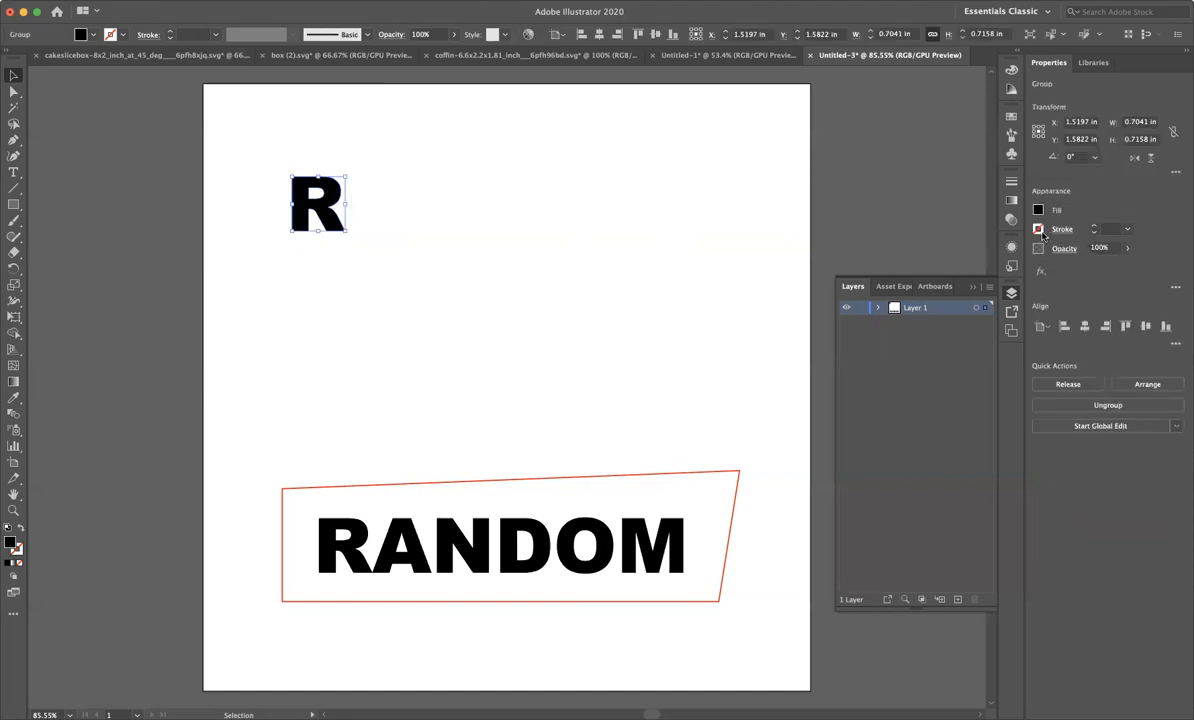
{"action": "left_click", "coordinate": [1041, 231]}
{"action": "left_click", "coordinate": [1022, 281]}
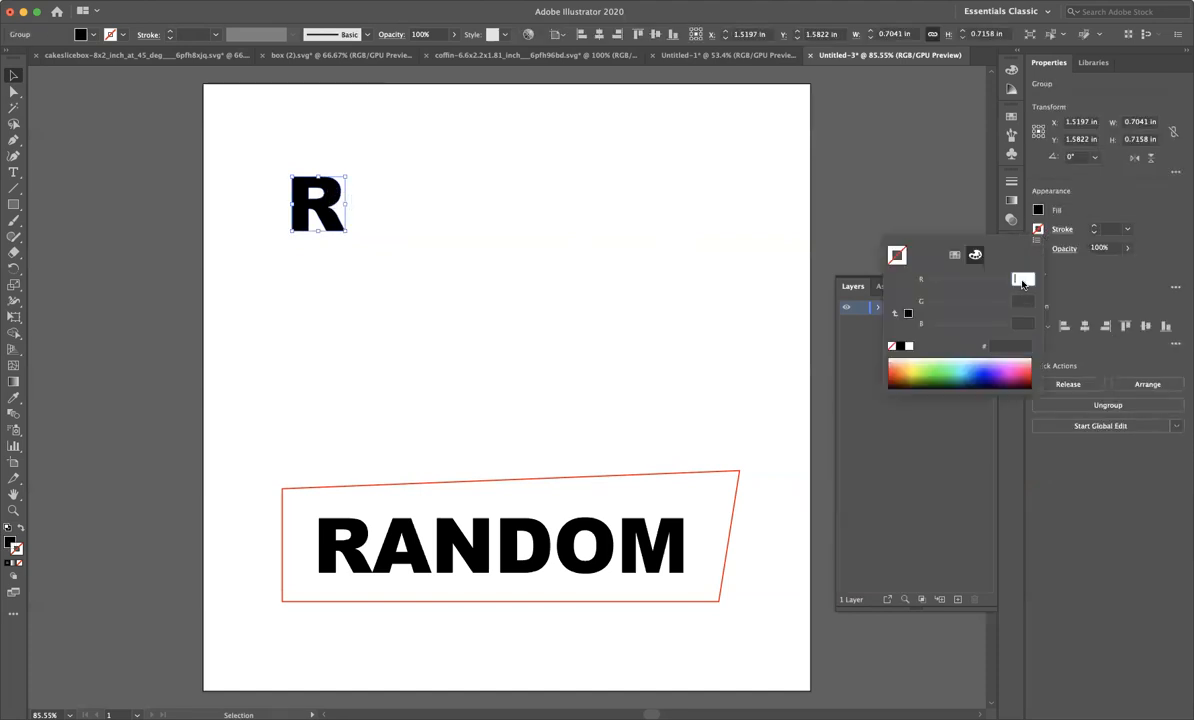
{"action": "type", "text": "255"}
{"action": "key", "text": "Tab"}
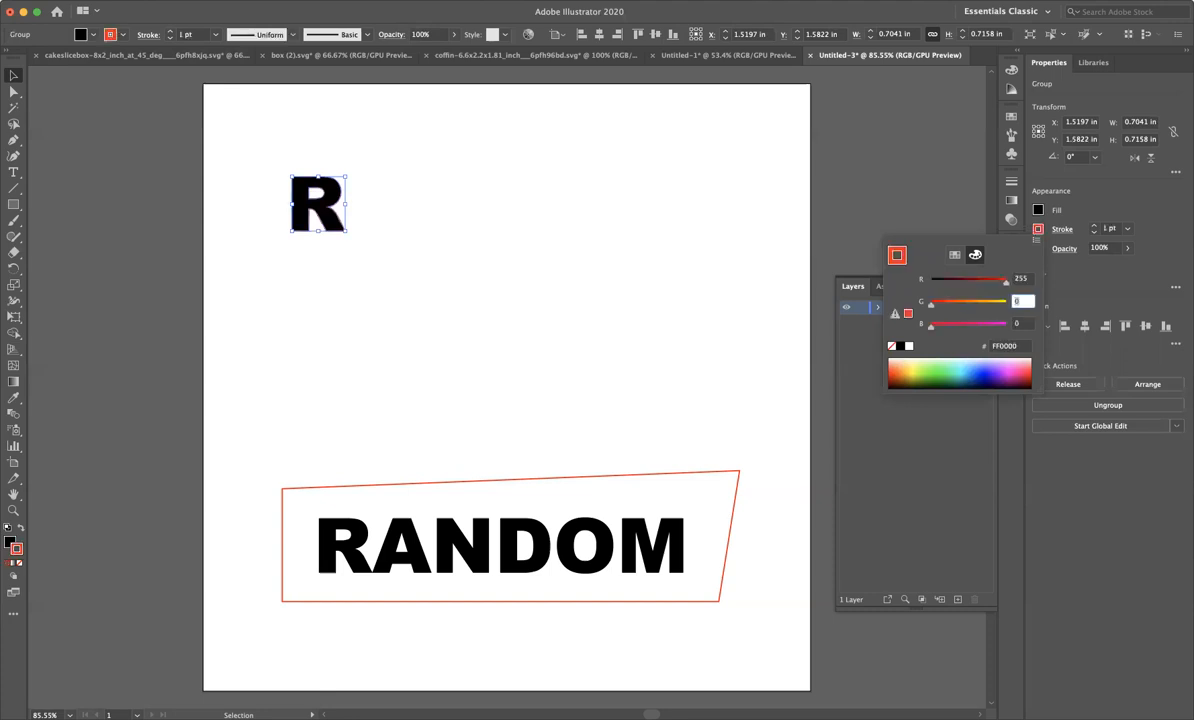
{"action": "left_click", "coordinate": [1096, 215]}
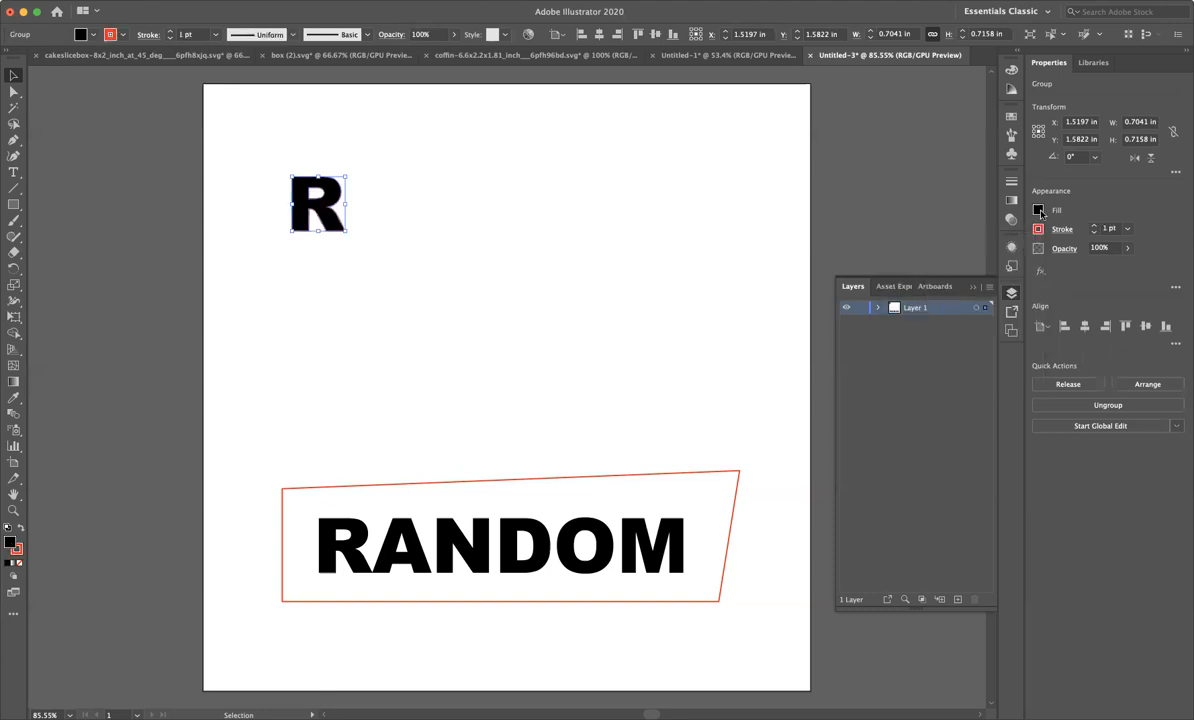
- Remove the black fill from the outlined letter R
{"action": "left_click", "coordinate": [1038, 210]}
{"action": "left_click", "coordinate": [891, 257]}
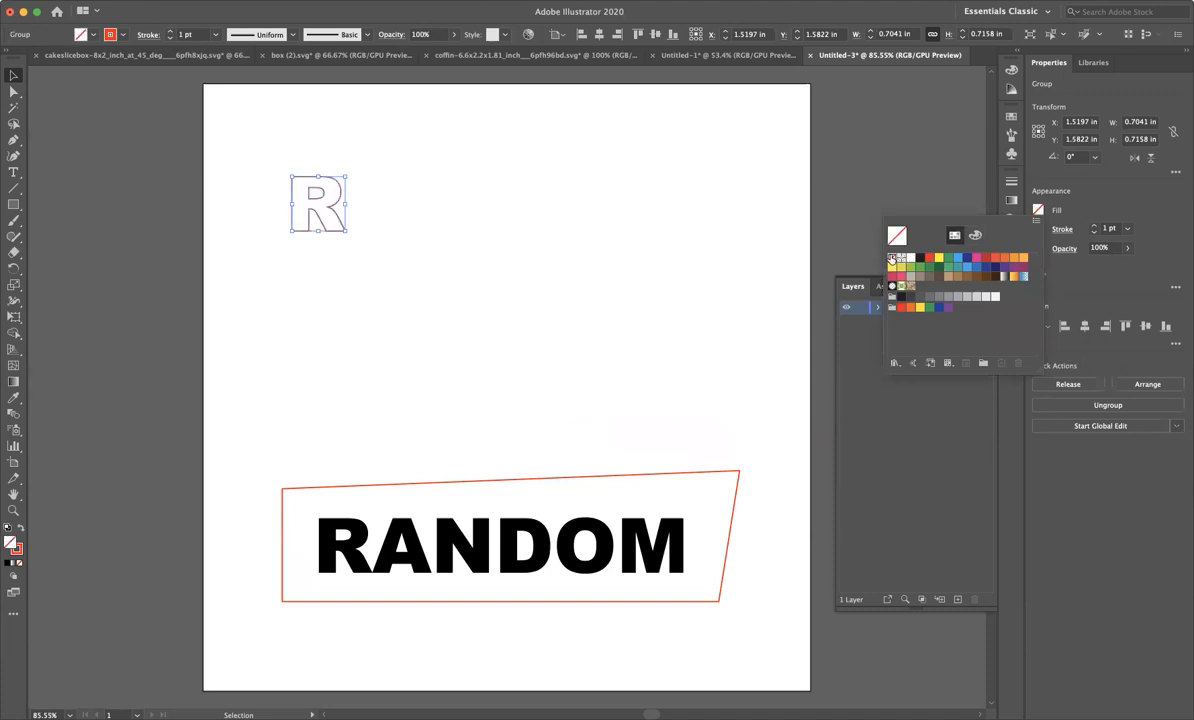
{"action": "left_click", "coordinate": [1089, 211]}
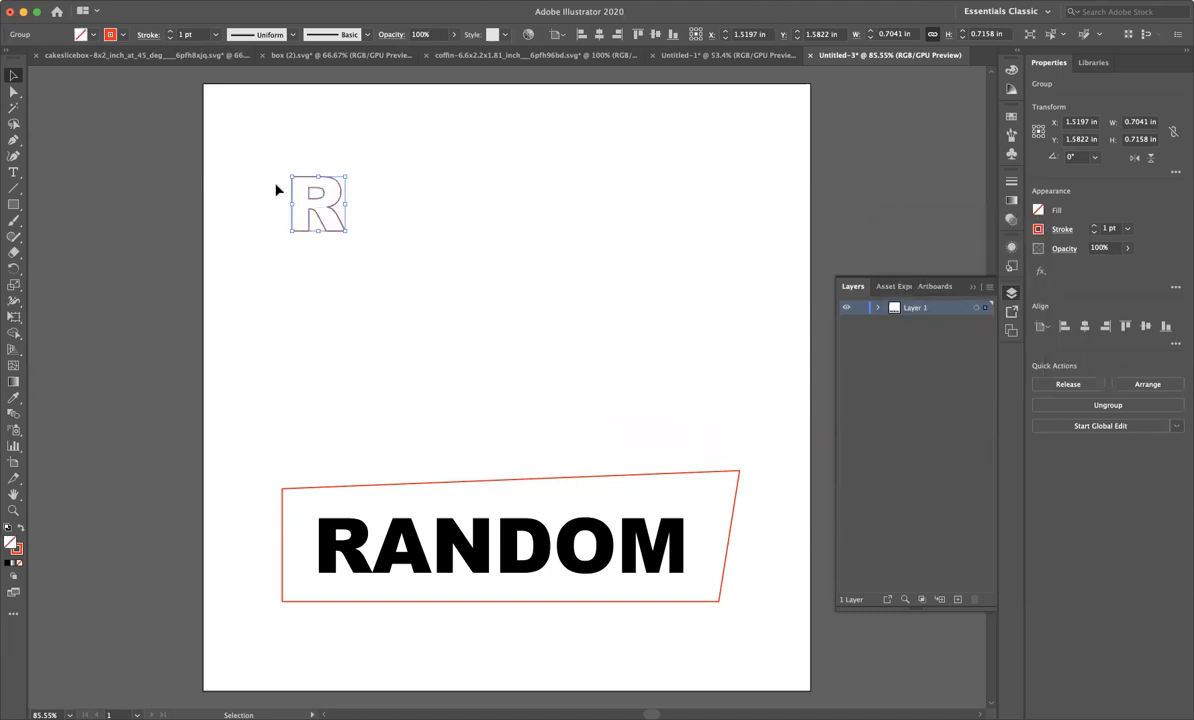
- Enlarge the R to about 4.12 by 4.19 in and shift it right to about X 3.77 in, overlapping the RANDOM outline
{"action": "left_click_drag", "start_coordinate": [346, 232], "coordinate": [639, 495]}
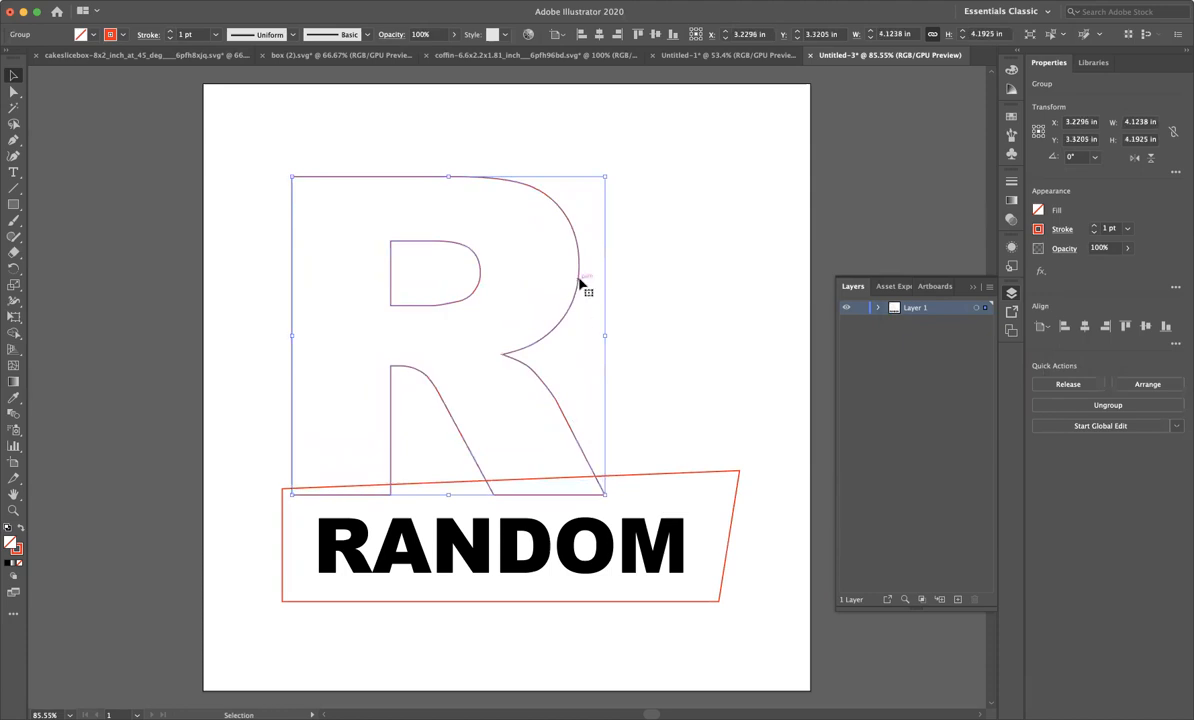
{"action": "left_click_drag", "start_coordinate": [579, 285], "coordinate": [620, 285]}
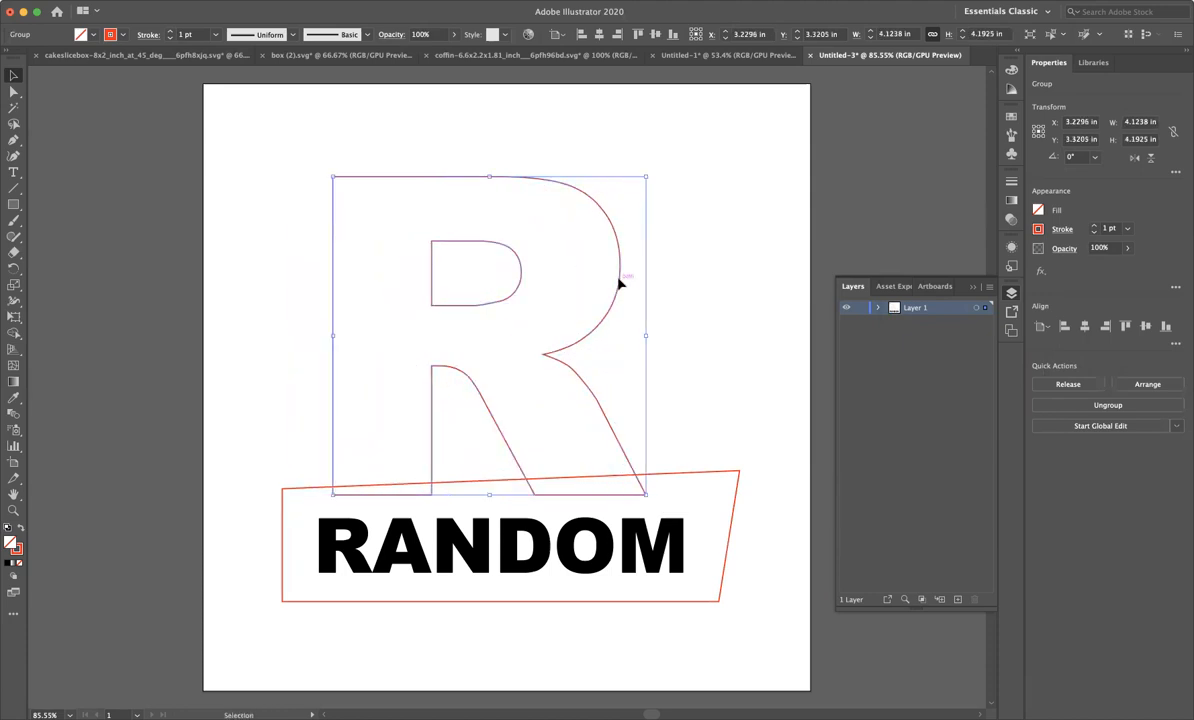
{"action": "left_click", "coordinate": [705, 256]}
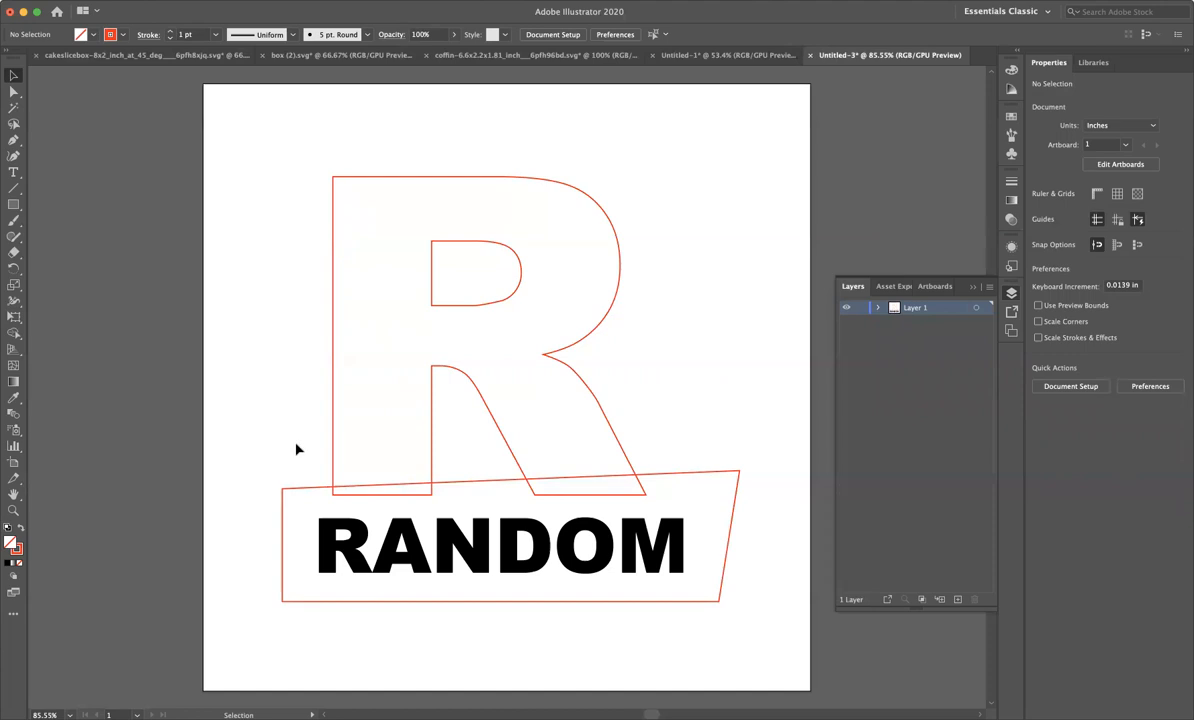
- Unite the large R with the red outline around RANDOM and check the merged shape in outline view
{"action": "left_click", "coordinate": [334, 420]}
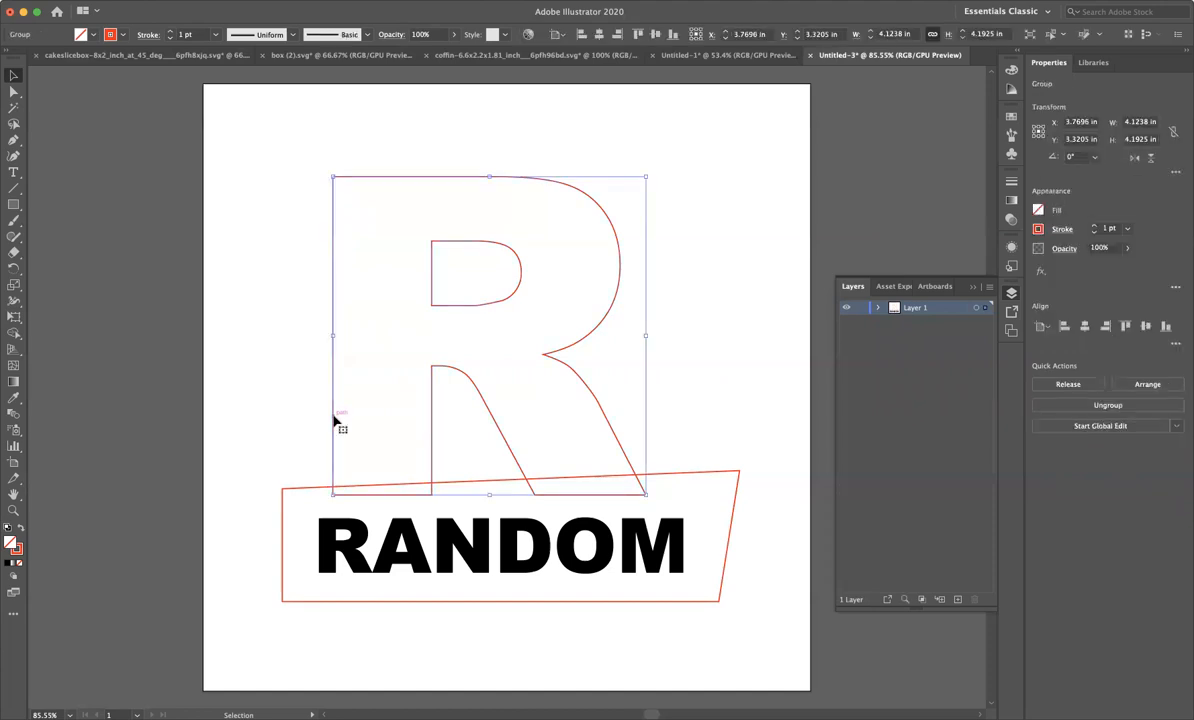
{"action": "left_click", "coordinate": [294, 489], "text": "shift"}
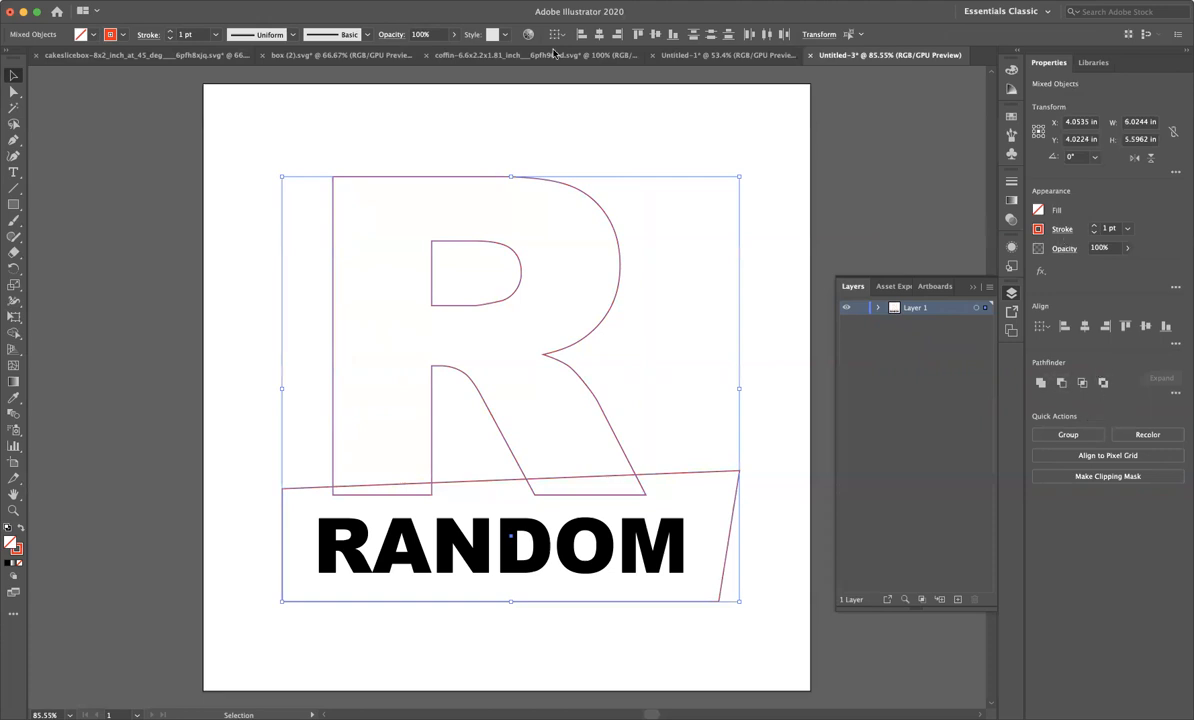
{"action": "left_click", "coordinate": [342, 1]}
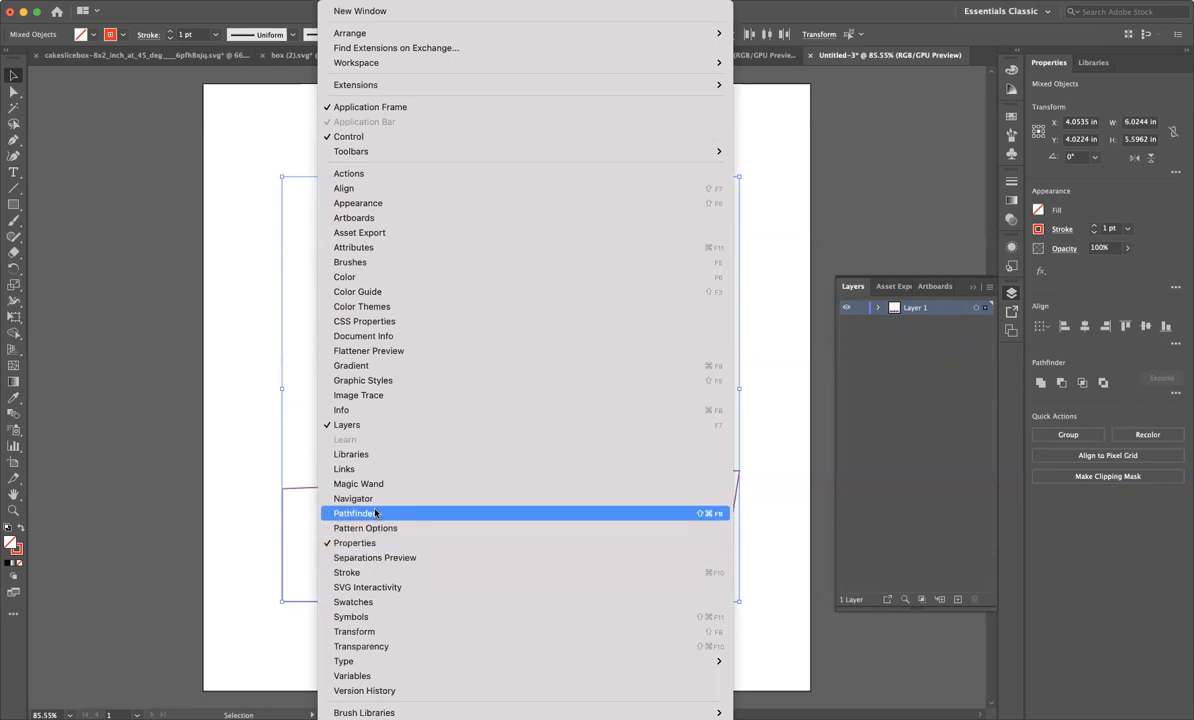
{"action": "left_click", "coordinate": [957, 202]}
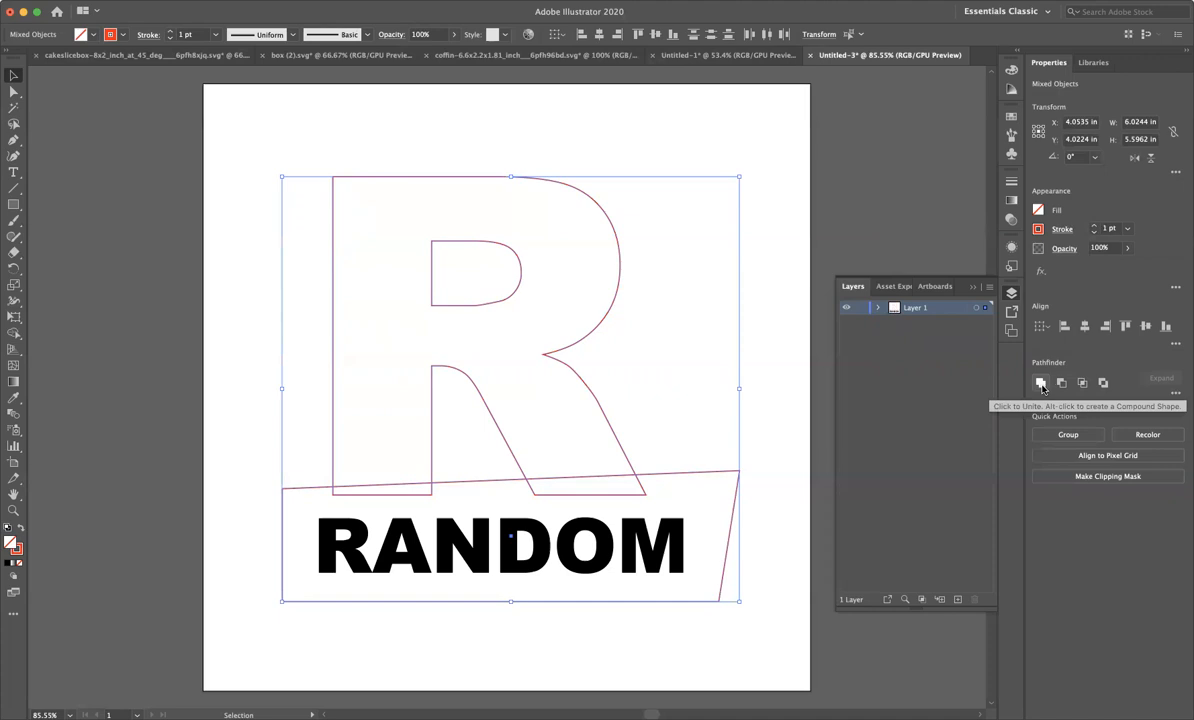
{"action": "left_click", "coordinate": [1041, 384]}
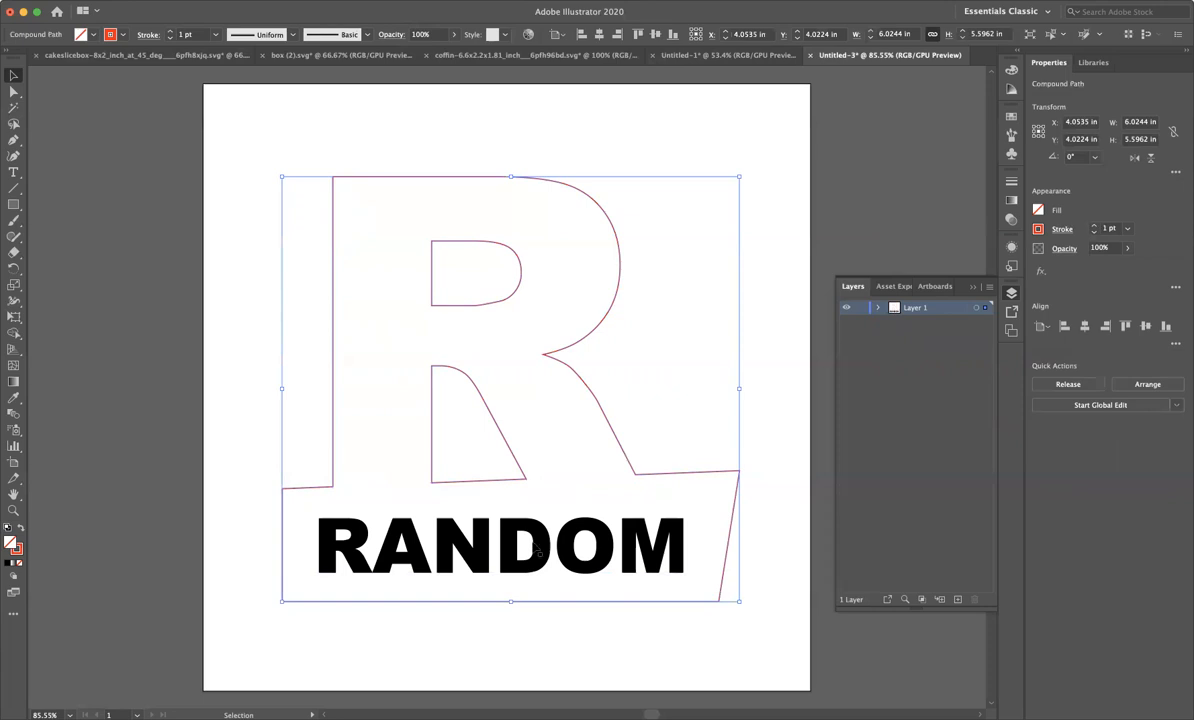
{"action": "left_click", "coordinate": [459, 652]}
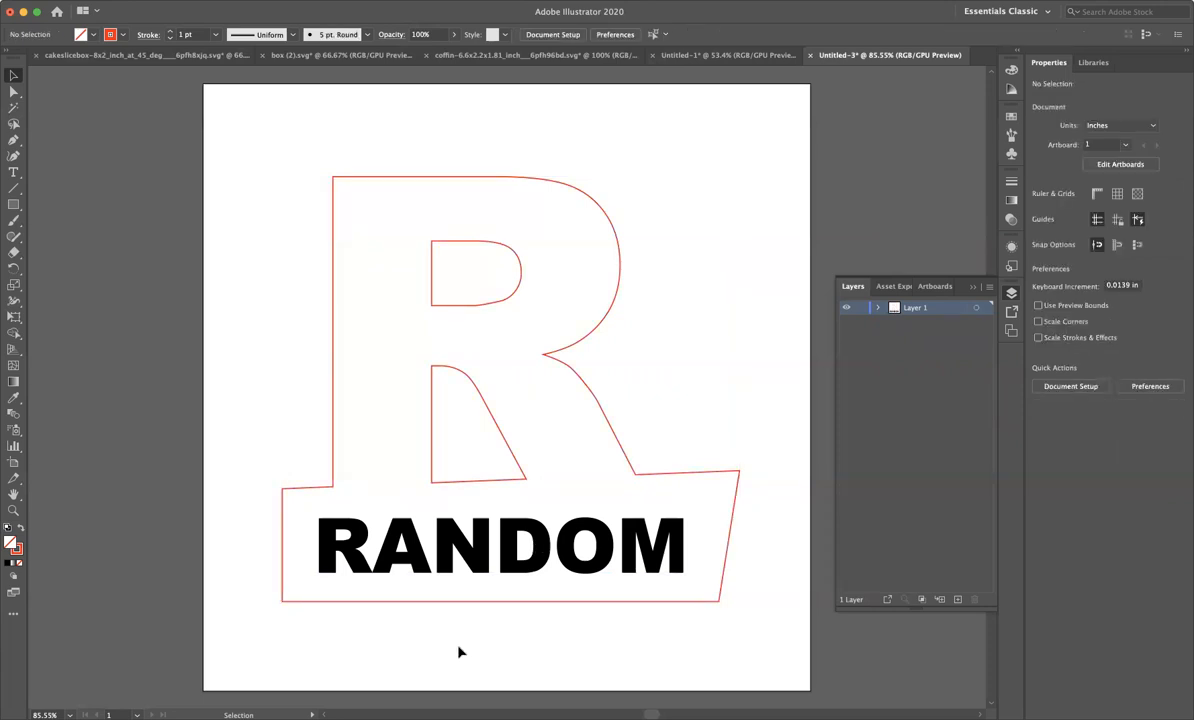
{"action": "key", "text": "super+y"}
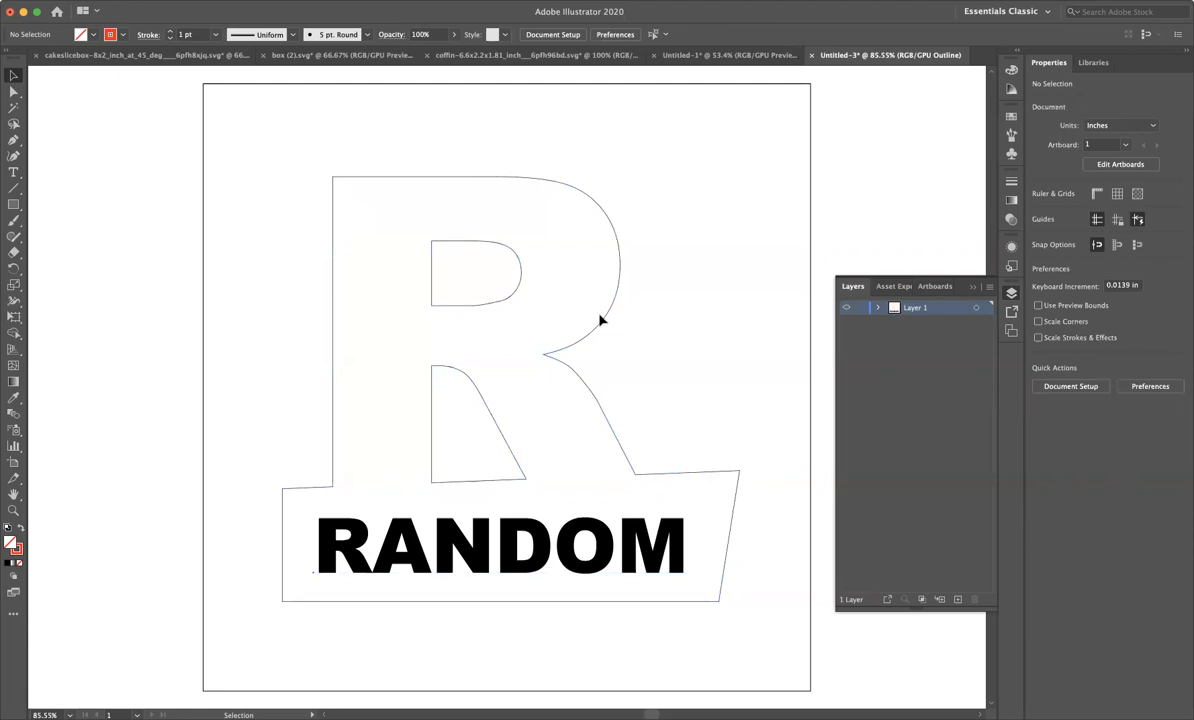
{"action": "key", "text": "super+y"}
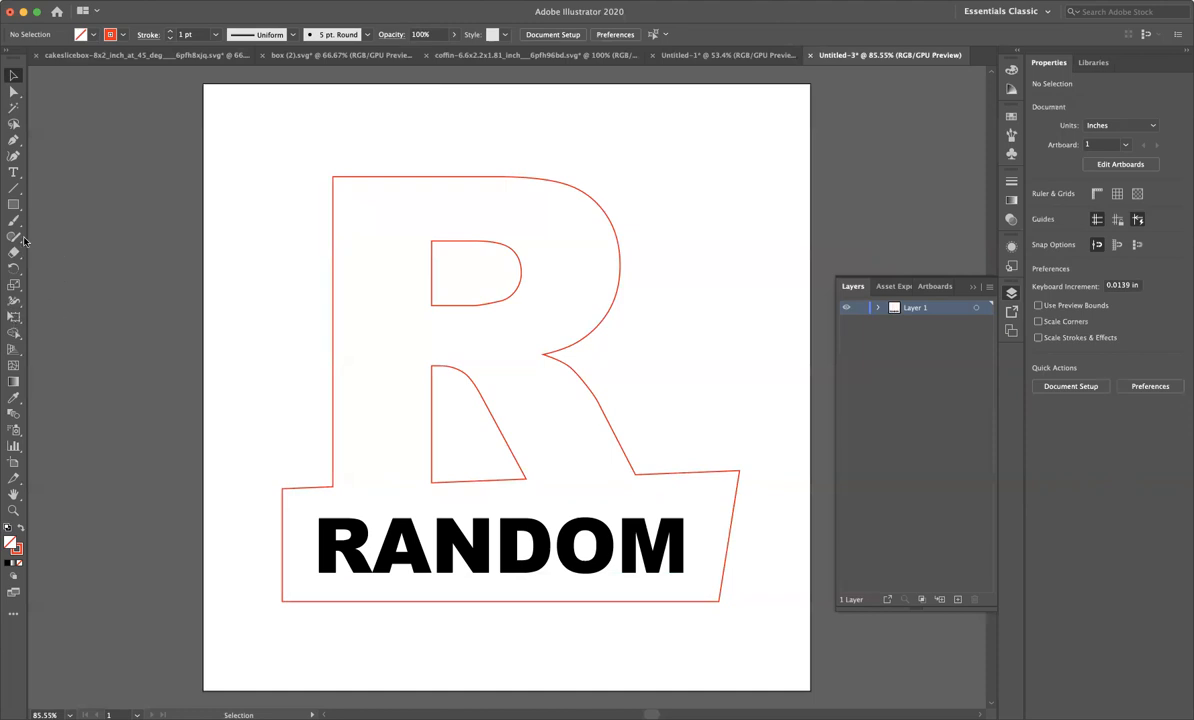
- Draw a five-pointed star about 1.7 in wide, place it over the R's upper-right curve and rotate it slightly
{"action": "left_click_drag", "start_coordinate": [13, 204], "coordinate": [84, 268]}
{"action": "left_click_drag", "start_coordinate": [693, 147], "coordinate": [630, 176]}
{"action": "key", "text": "v"}
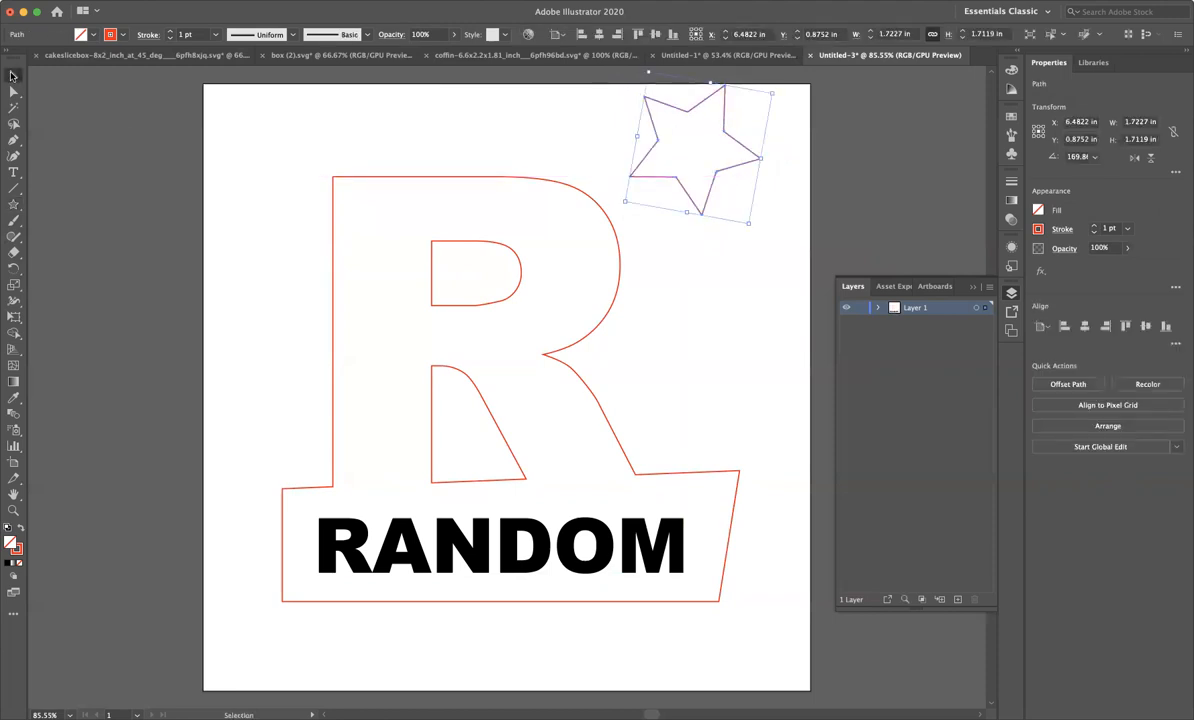
{"action": "left_click_drag", "start_coordinate": [660, 184], "coordinate": [618, 233]}
{"action": "left_click_drag", "start_coordinate": [738, 139], "coordinate": [730, 131]}
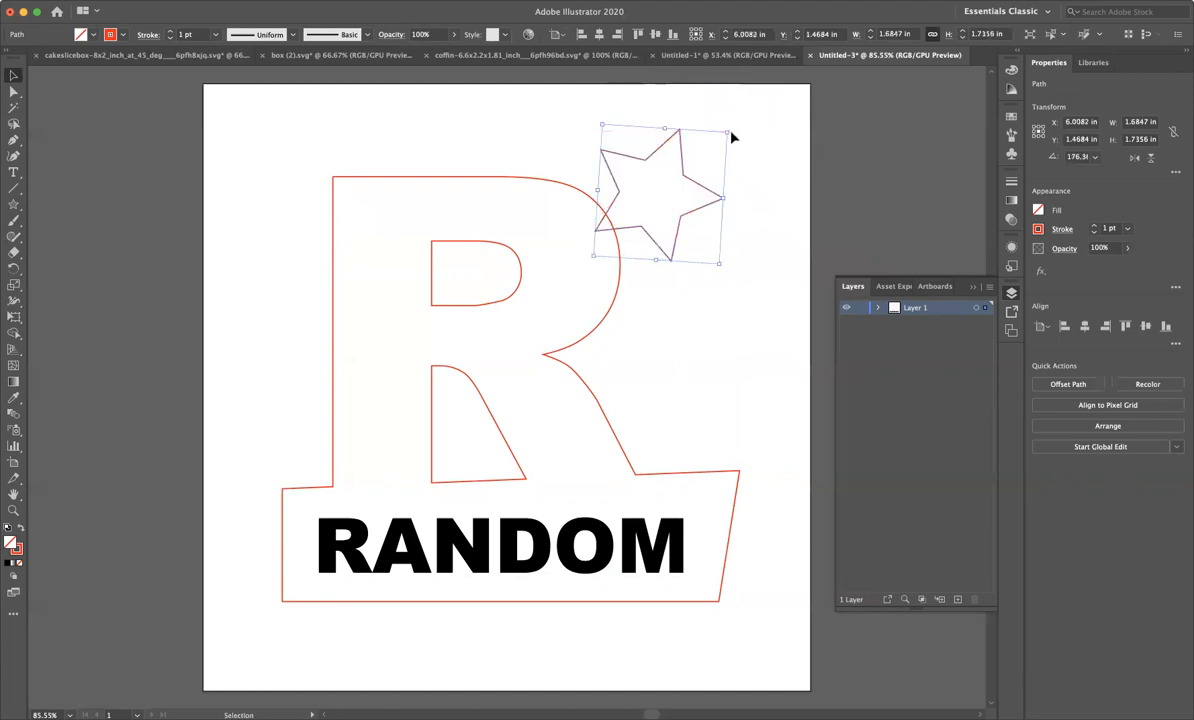
- Unite the star with the combined R and banner shape
{"action": "left_click", "coordinate": [606, 317], "text": "shift"}
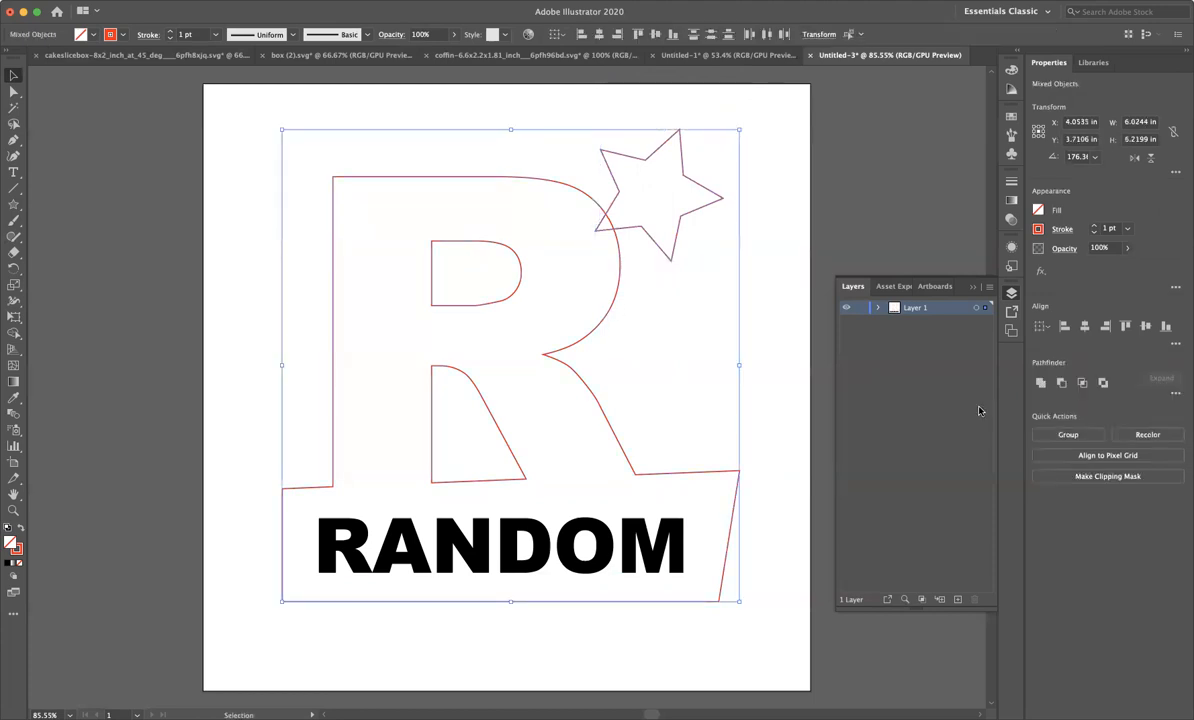
{"action": "left_click", "coordinate": [1038, 388]}
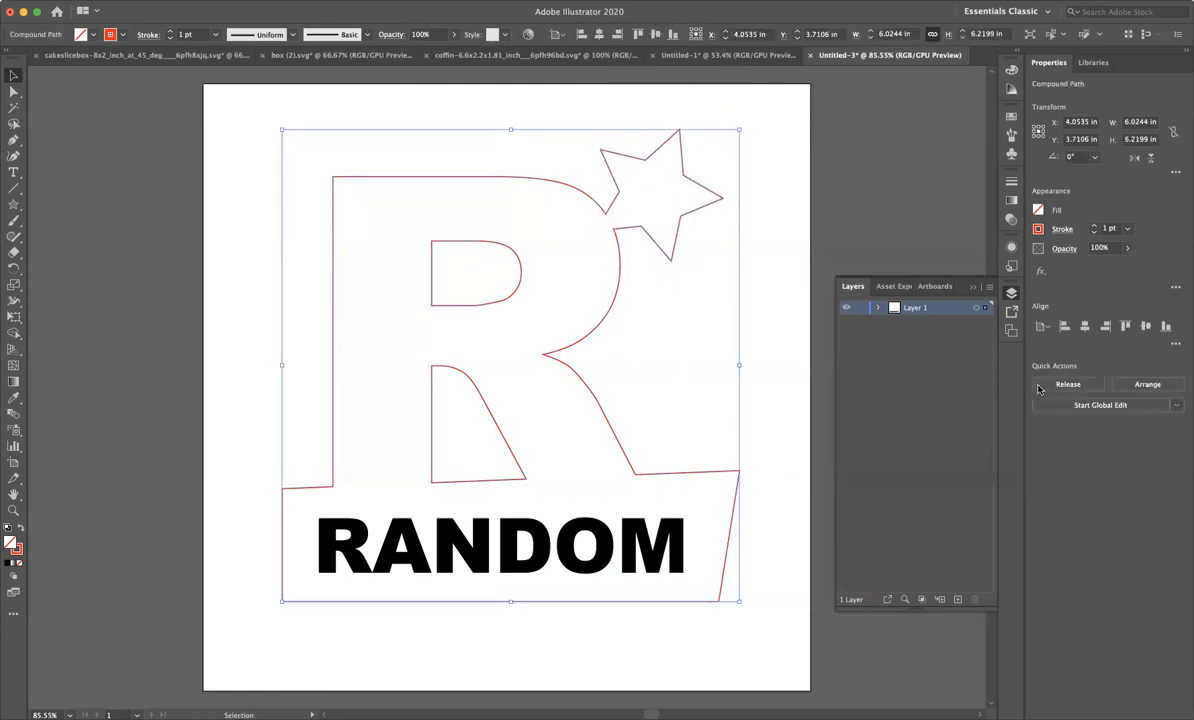
{"action": "left_click", "coordinate": [776, 248]}
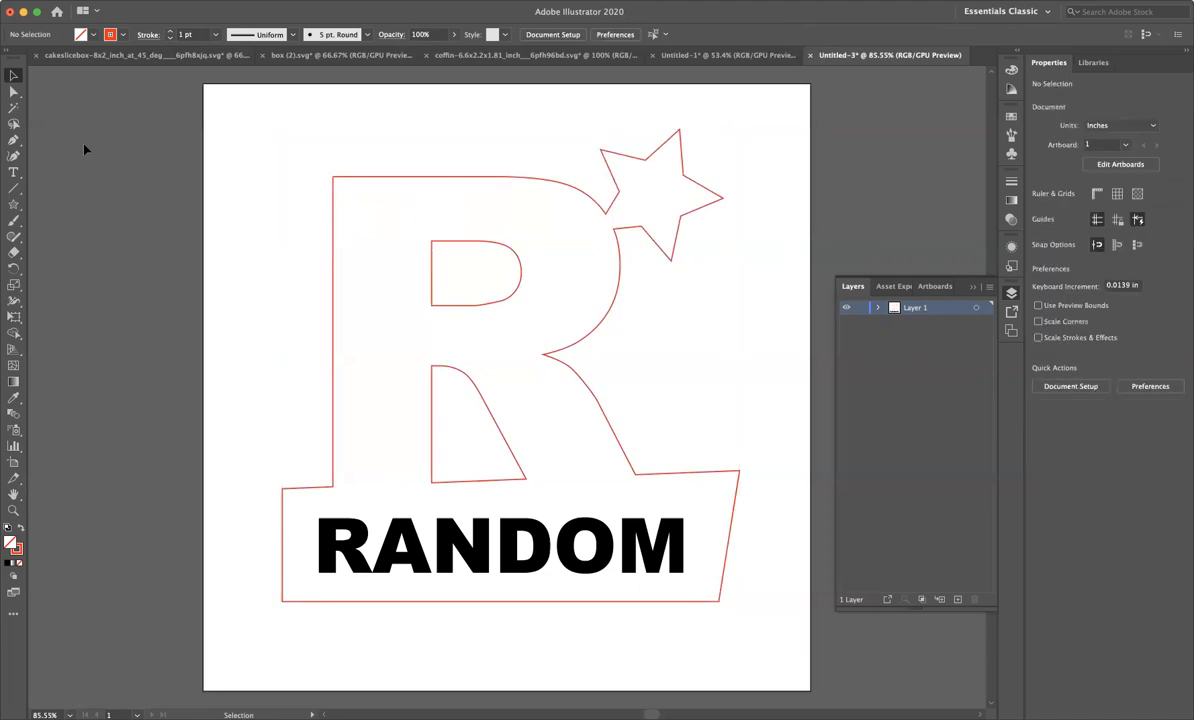
- Draw a circle about 0.42 in wide in the upper bar of the R, just above its enclosed counter
{"action": "left_click", "coordinate": [13, 205]}
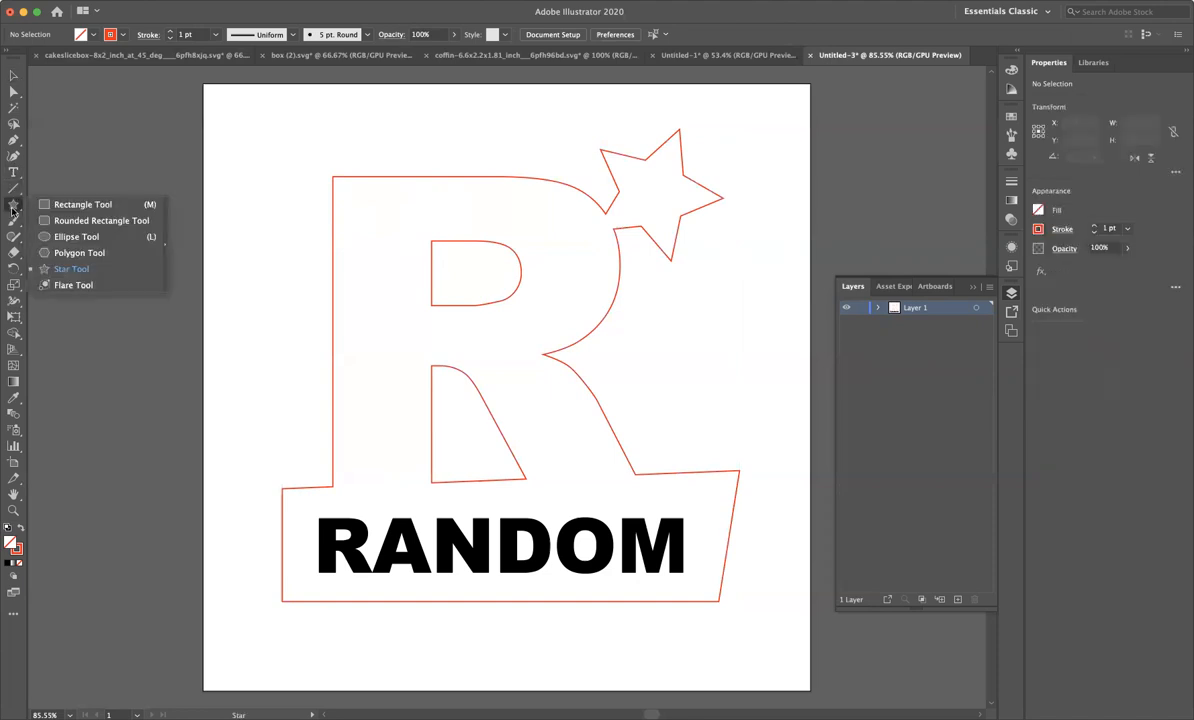
{"action": "left_click", "coordinate": [72, 236]}
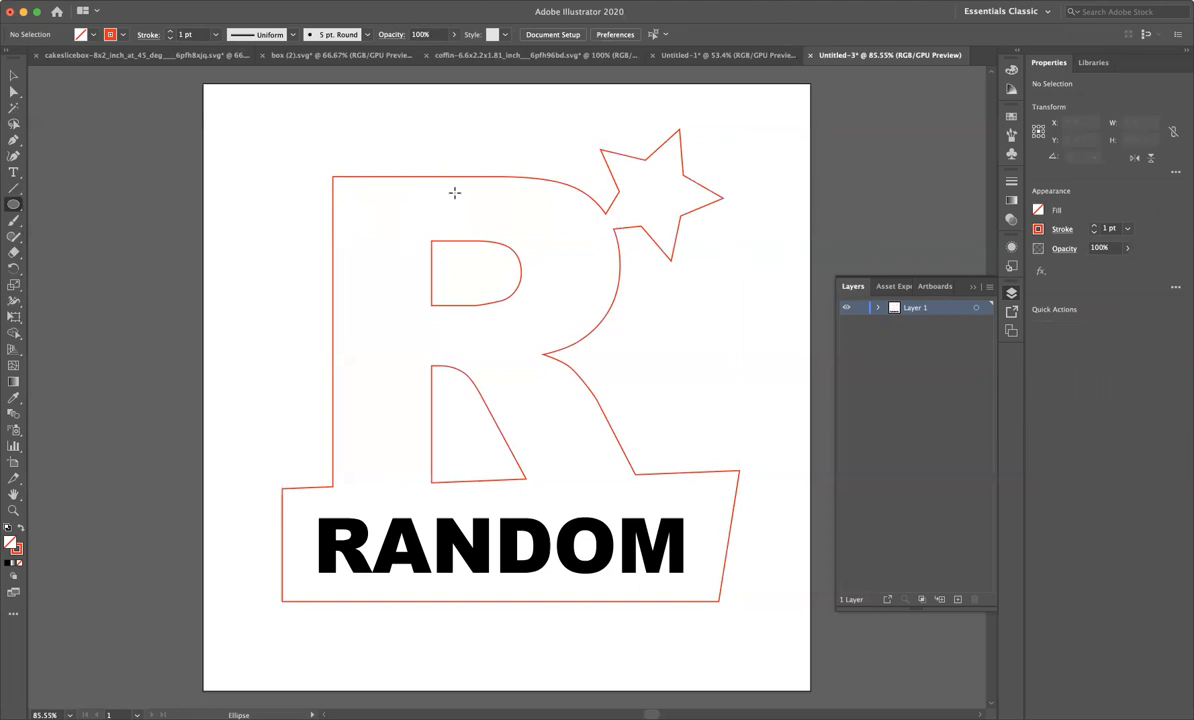
{"action": "left_click_drag", "start_coordinate": [454, 192], "coordinate": [488, 224]}
{"action": "left_click", "coordinate": [13, 75]}
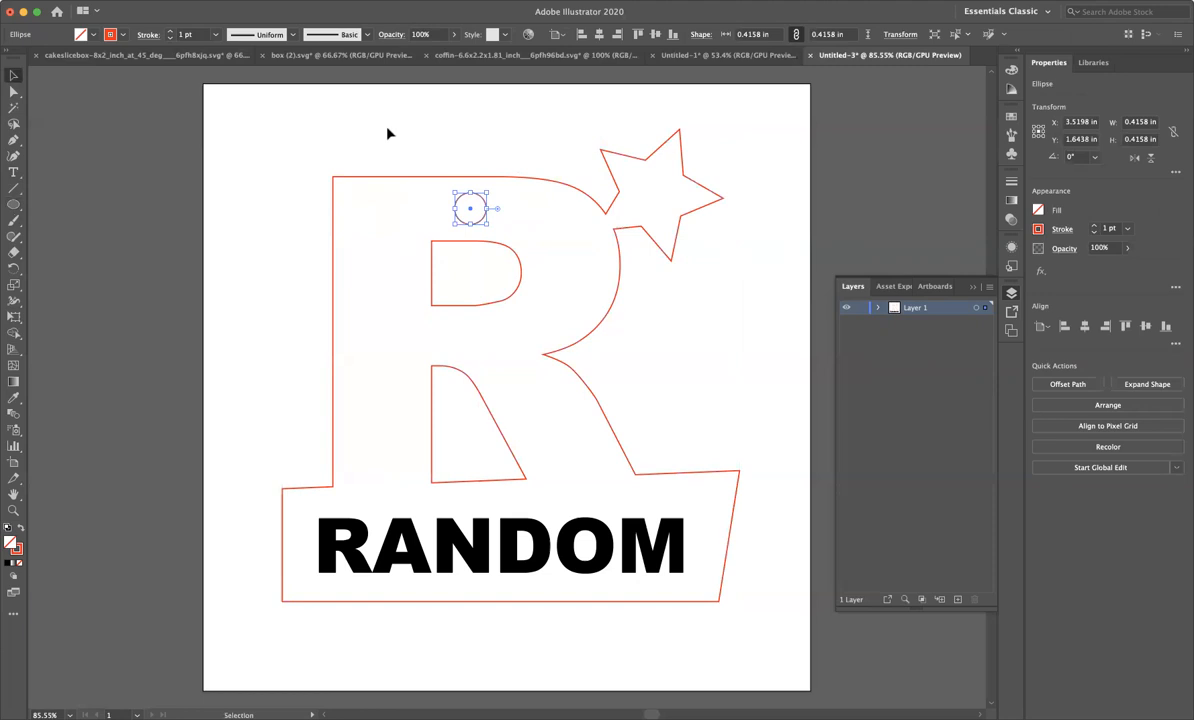
- Subtract the small circle from the merged R, star and banner shape with Minus Front to make a hole
{"action": "left_click", "coordinate": [433, 158]}
{"action": "left_click_drag", "start_coordinate": [421, 150], "coordinate": [501, 222]}
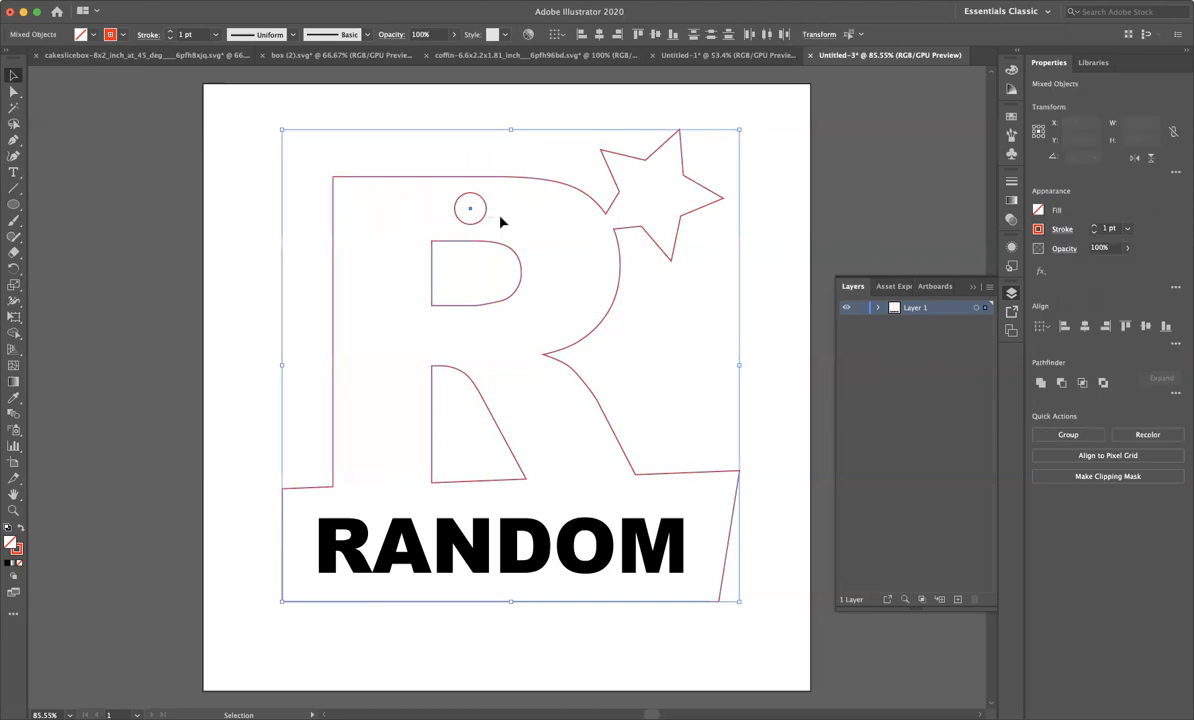
{"action": "left_click", "coordinate": [1062, 384]}
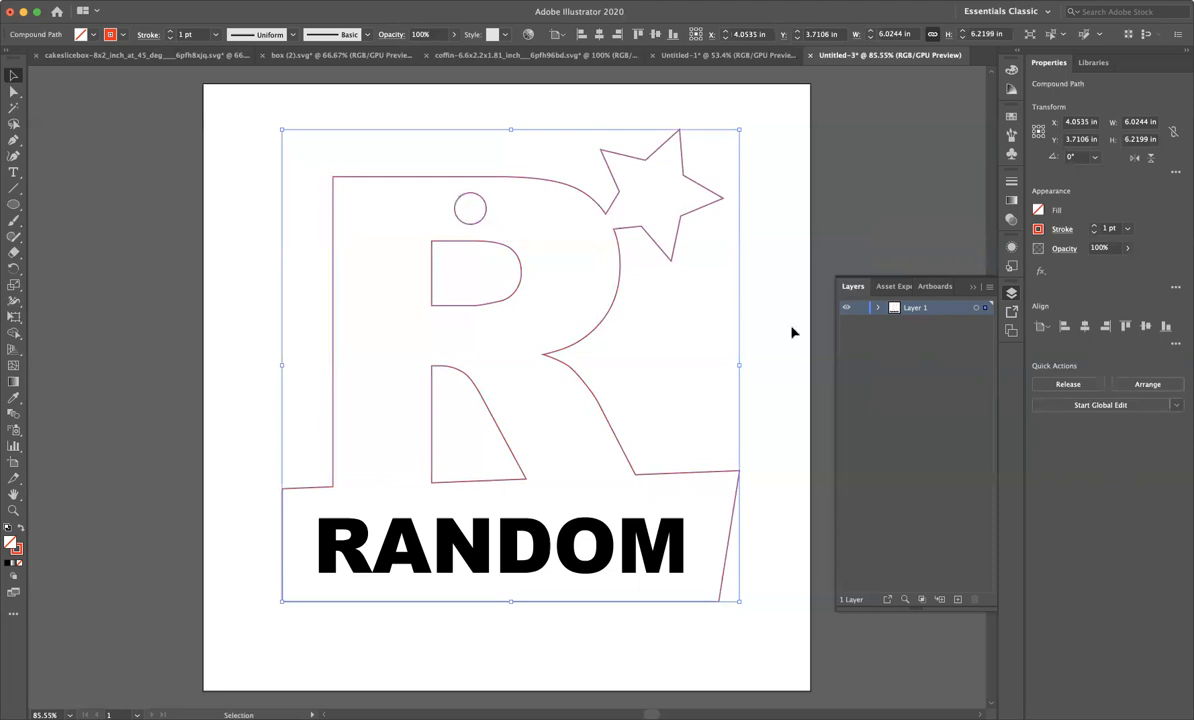
{"action": "left_click", "coordinate": [760, 296]}
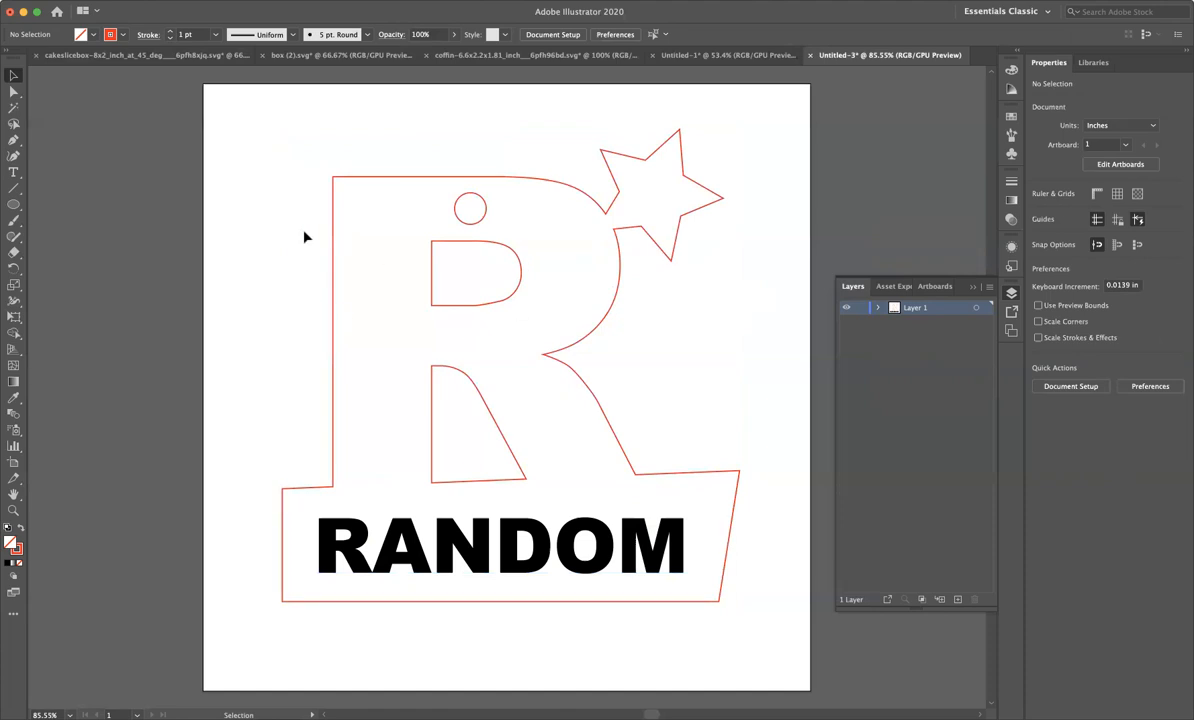
- Save the design to the Desktop as an Illustrator (ai) file named with the author's name followed by _Logo, keeping the Illustrator 2020 version options
{"action": "left_click", "coordinate": [88, 6]}
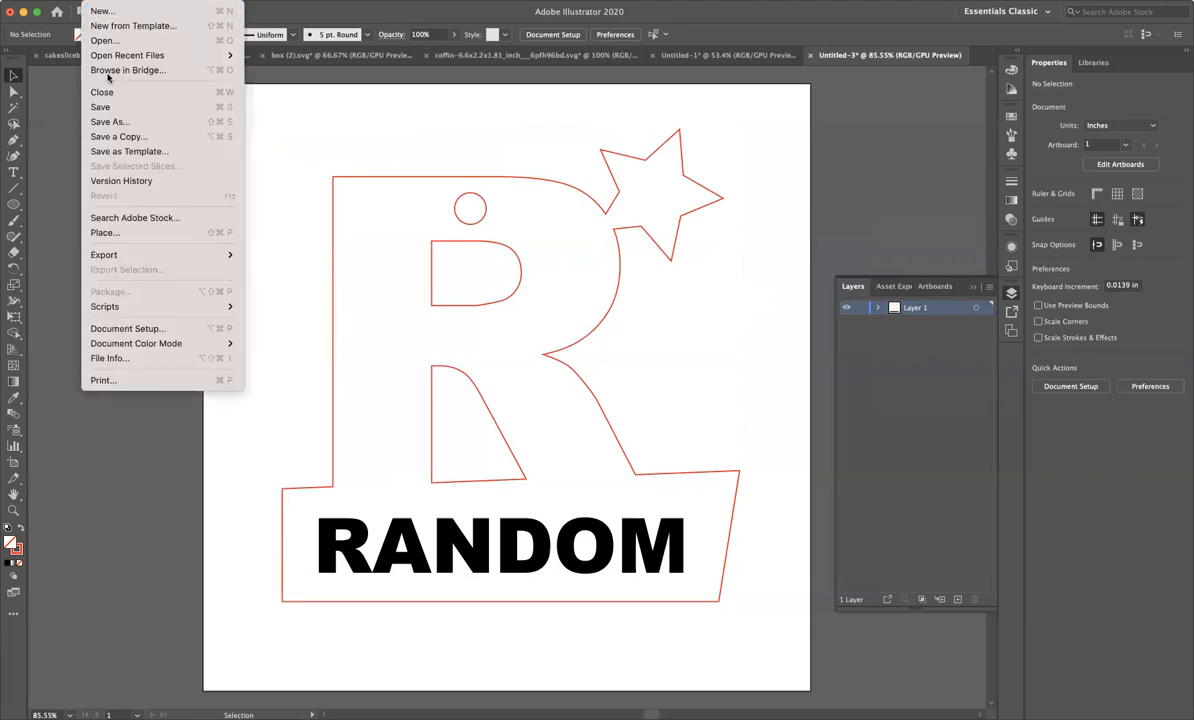
{"action": "left_click", "coordinate": [112, 123]}
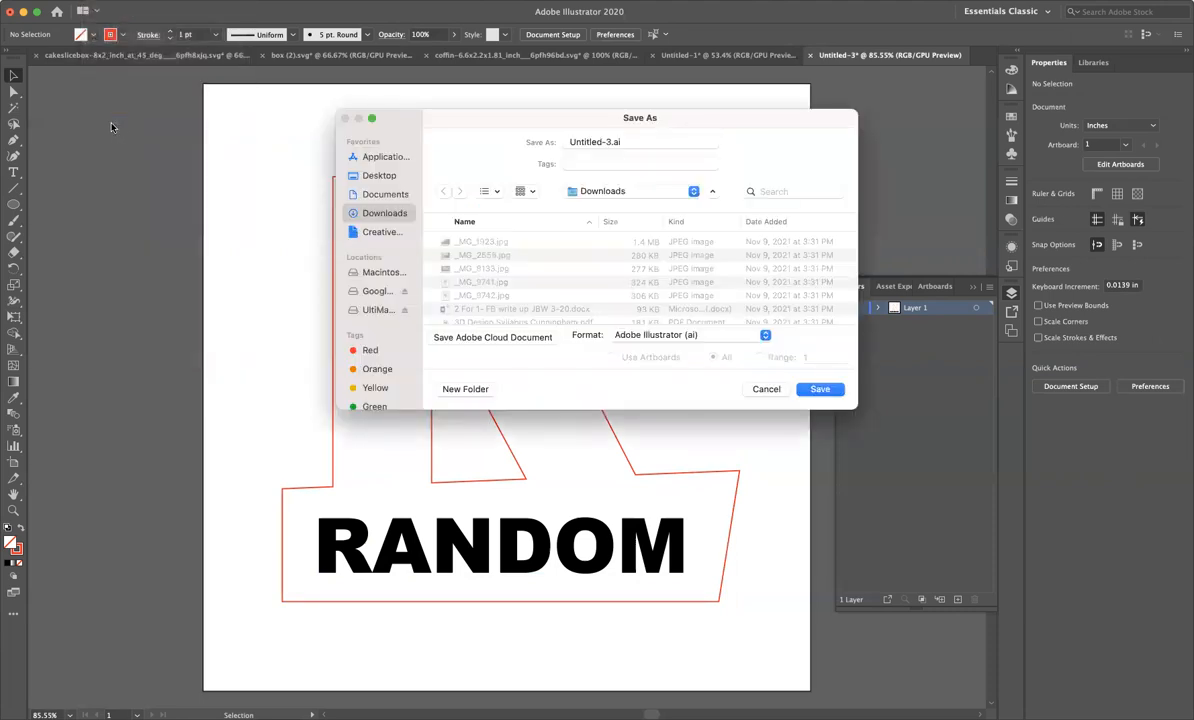
{"action": "left_click", "coordinate": [589, 141]}
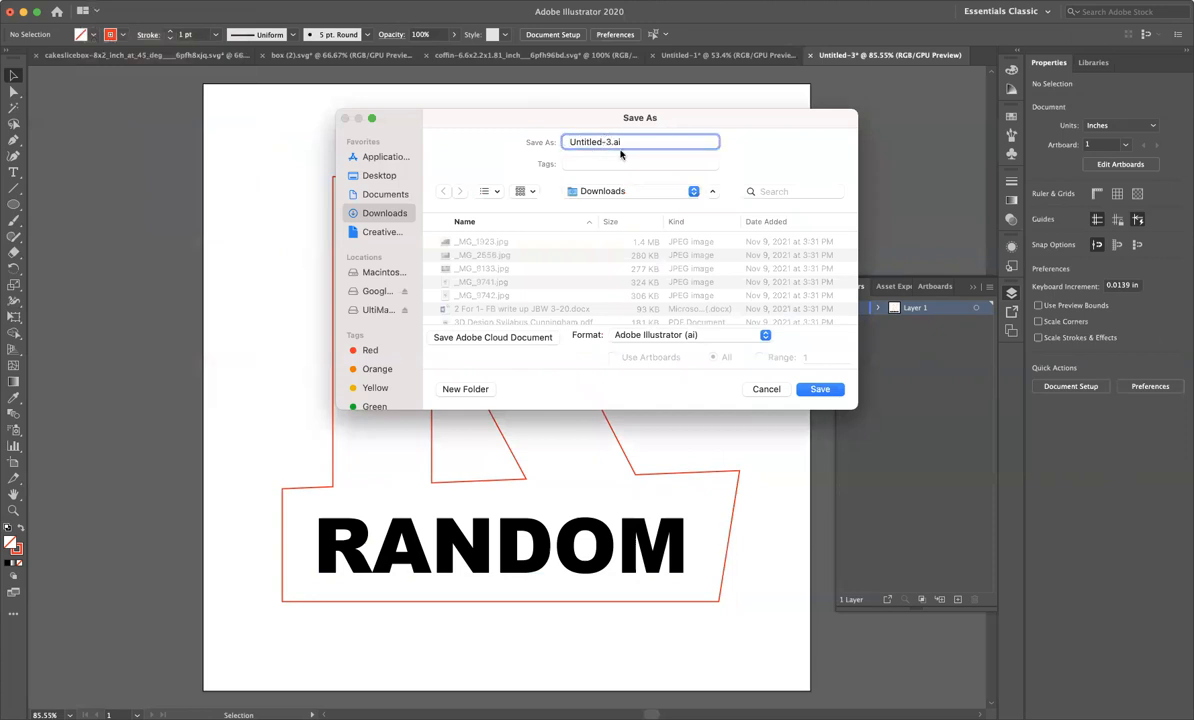
{"action": "key", "text": "BackSpace"}
{"action": "key", "text": "BackSpace"}
{"action": "key", "text": "BackSpace"}
{"action": "key", "text": "BackSpace"}
{"action": "key", "text": "BackSpace"}
{"action": "key", "text": "BackSpace"}
{"action": "key", "text": "BackSpace"}
{"action": "key", "text": "BackSpace"}
{"action": "key", "text": "BackSpace"}
{"action": "key", "text": "BackSpace"}
{"action": "type", "text": "Jsmolinski_Logo"}
{"action": "left_click", "coordinate": [379, 176]}
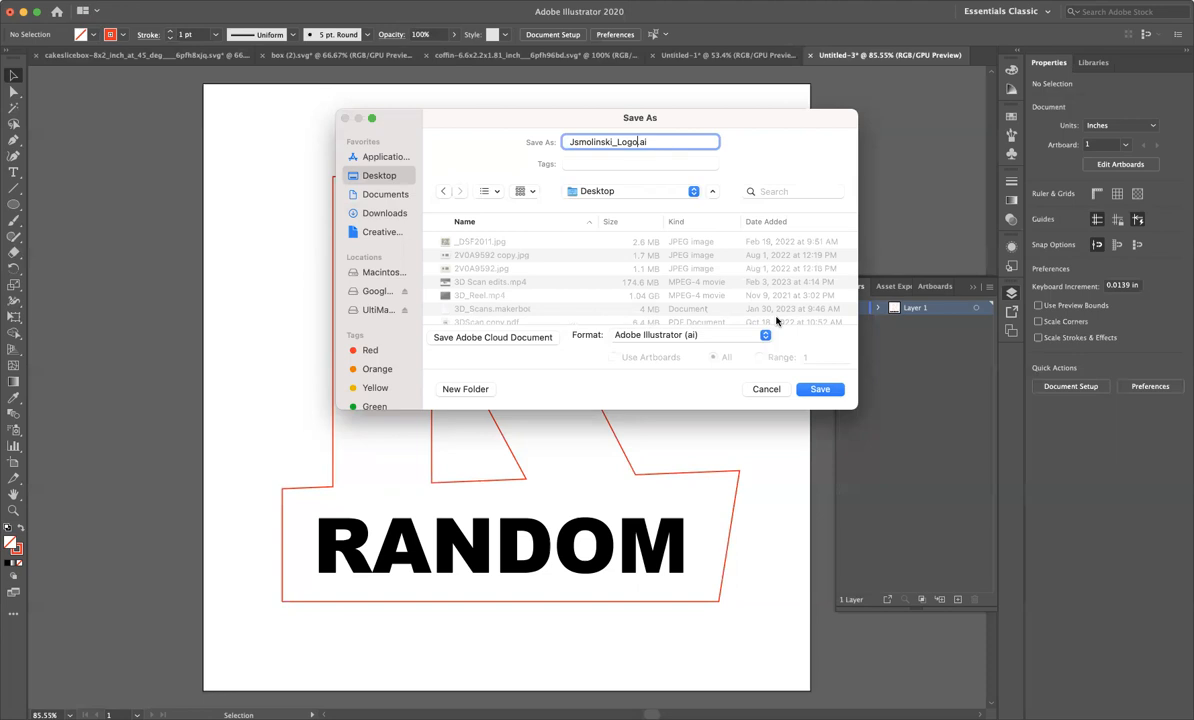
{"action": "left_click", "coordinate": [820, 389]}
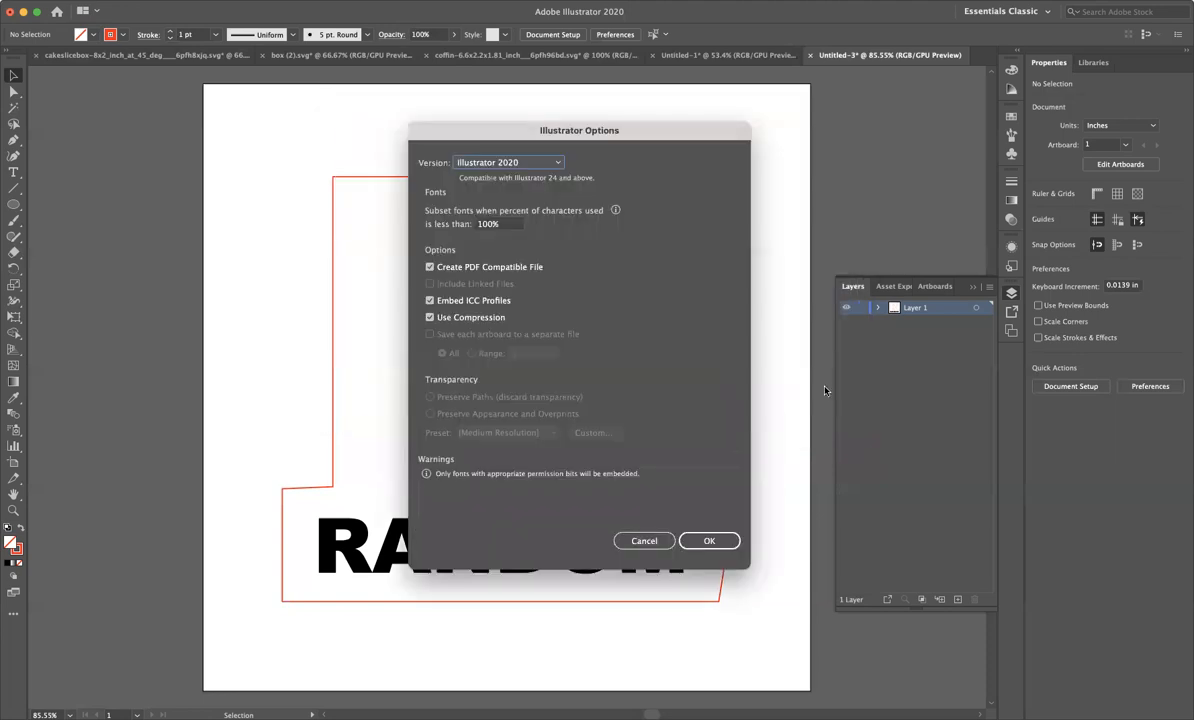
{"action": "left_click", "coordinate": [709, 540]}
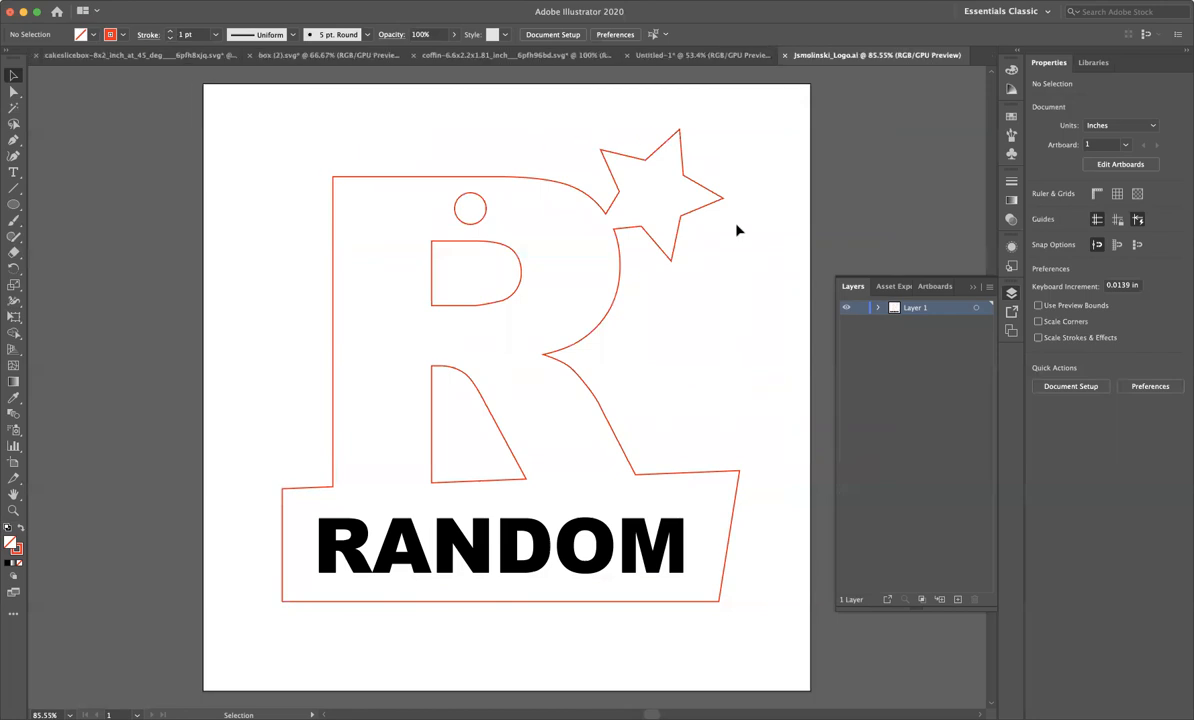
- Switch to the open Untitled-1 document to view its example designs
{"action": "left_click", "coordinate": [721, 57]}
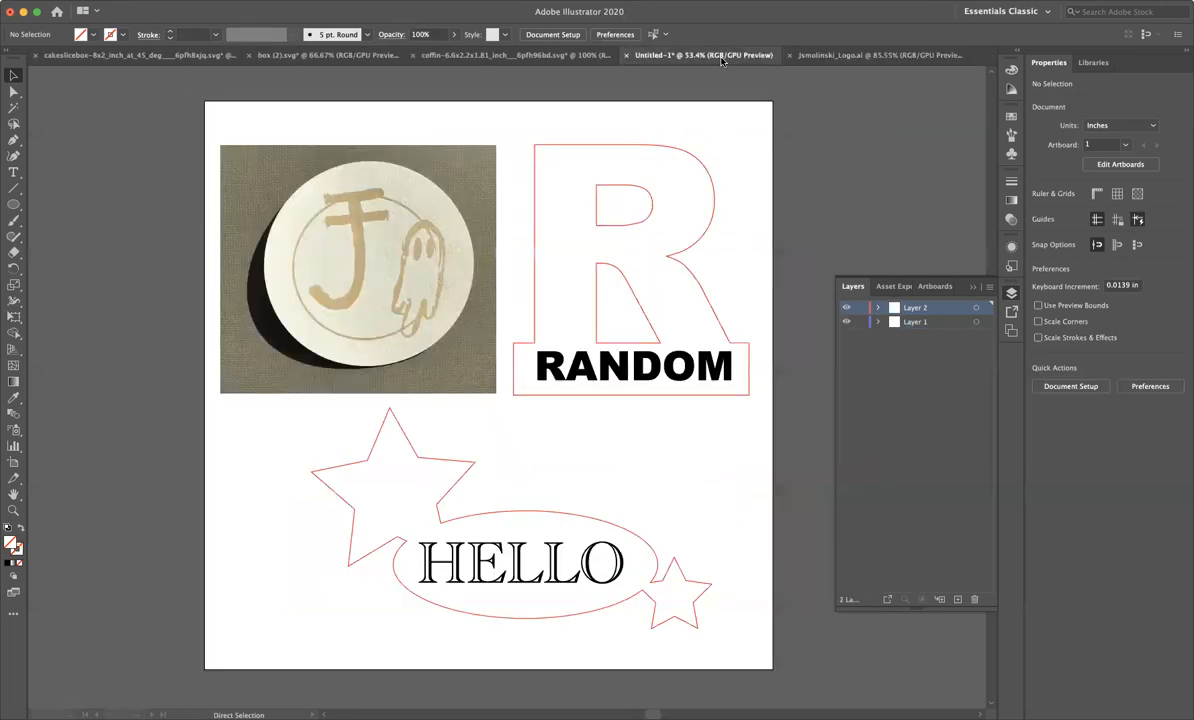